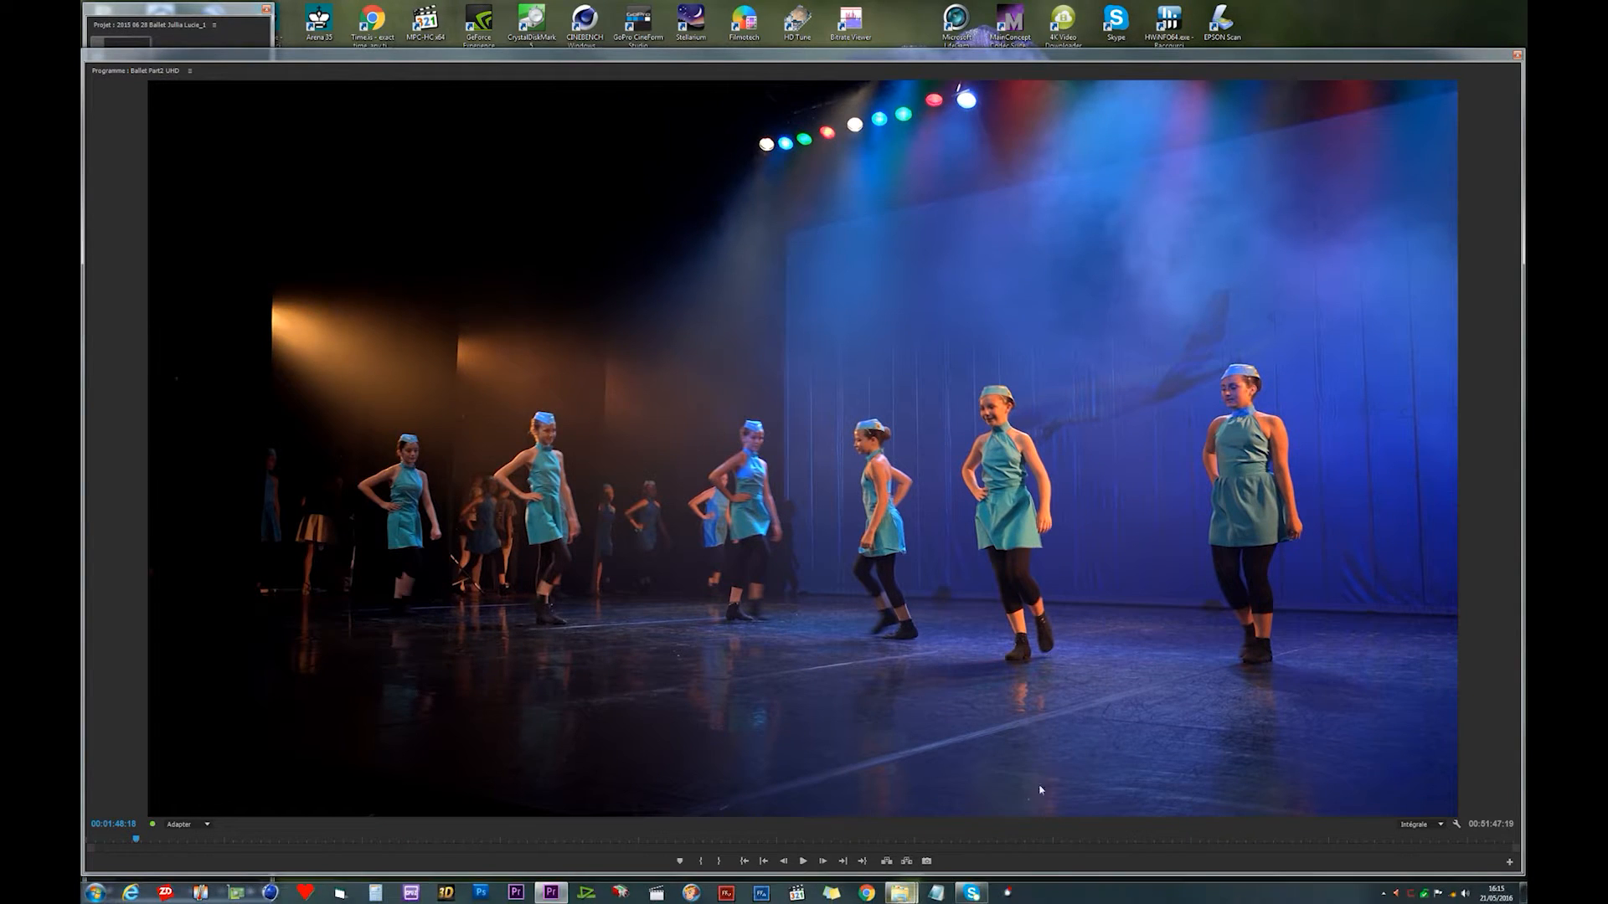
Step: Open Chapitre.txt from the Vidéos Temporaires folder, minimize the folder window and place the text file over the video preview
mouse_move(908, 902)
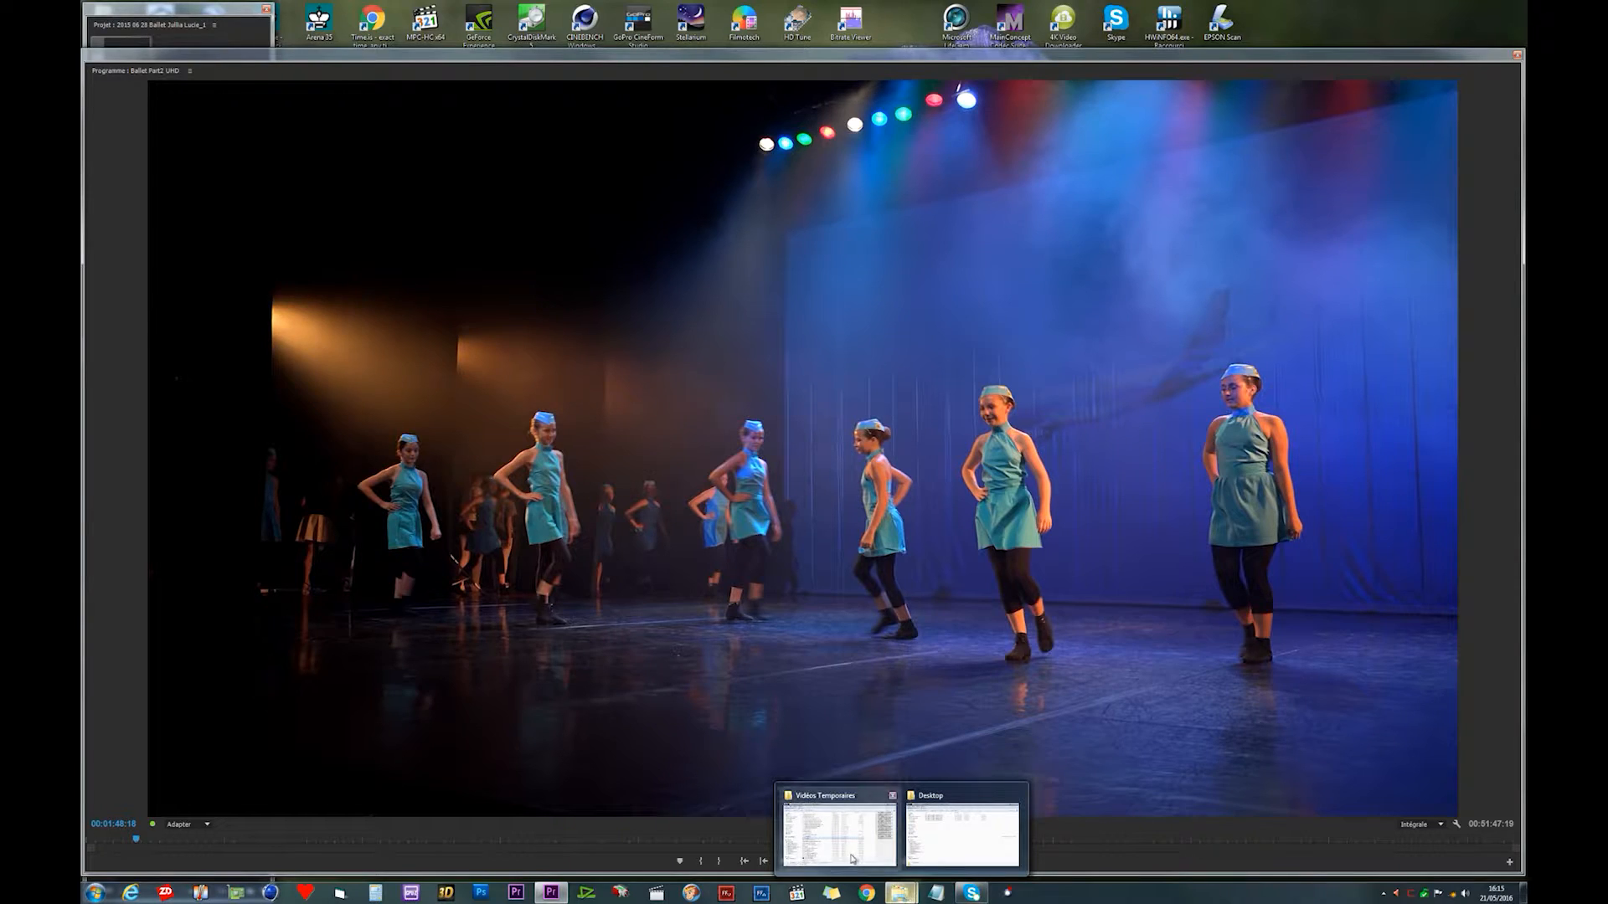
mouse_move(846, 836)
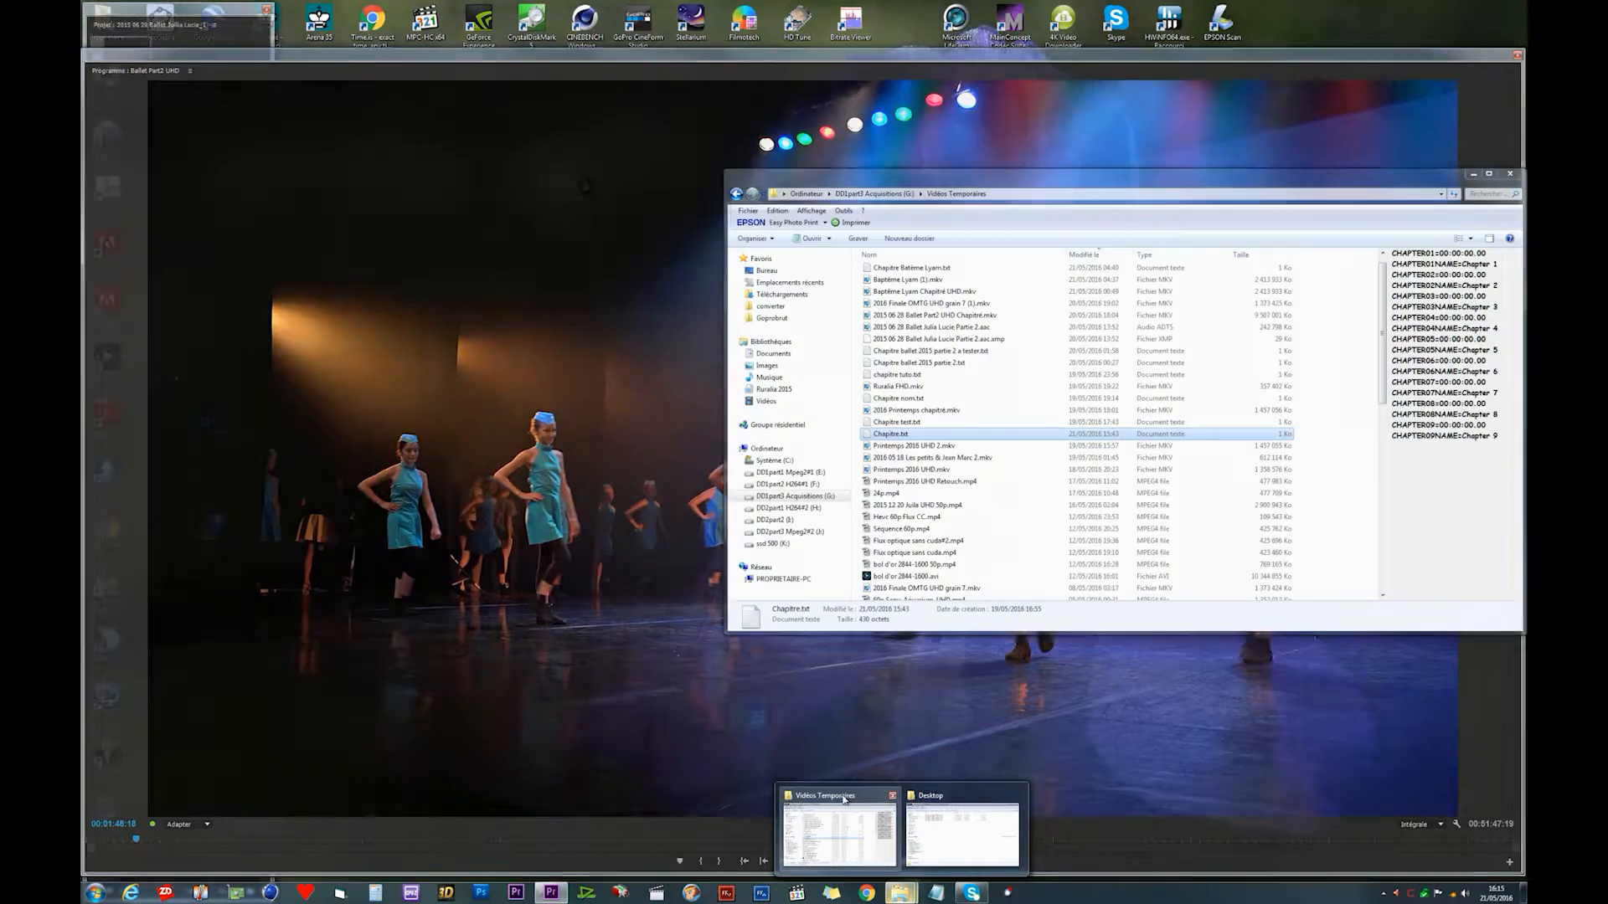
left_click(845, 800)
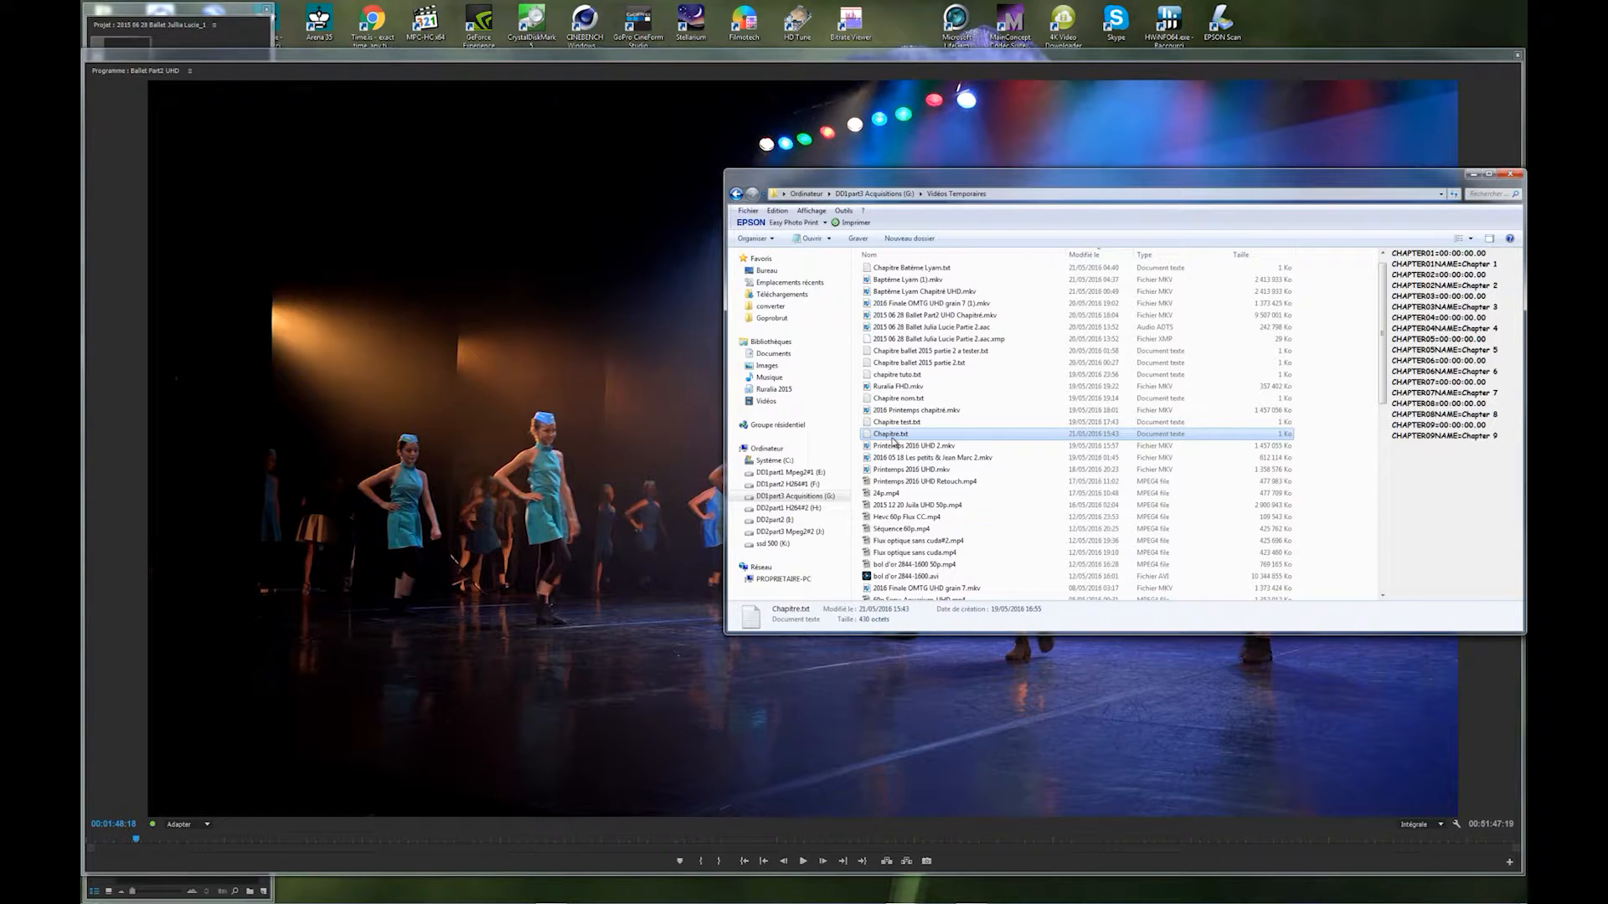
double_click(892, 436)
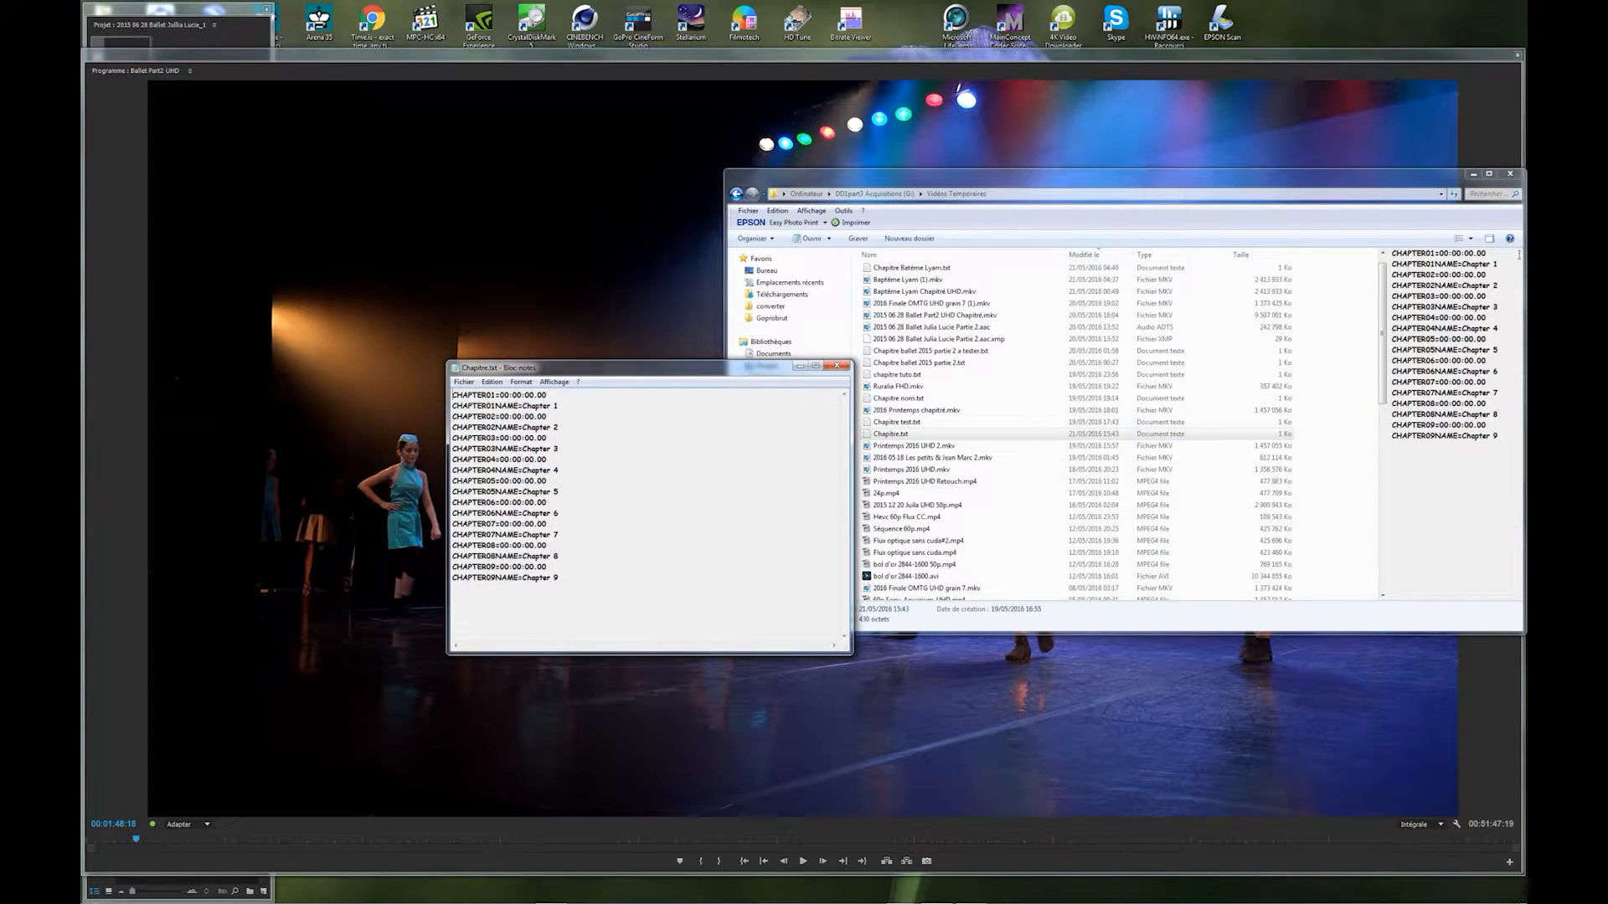
left_click(1471, 176)
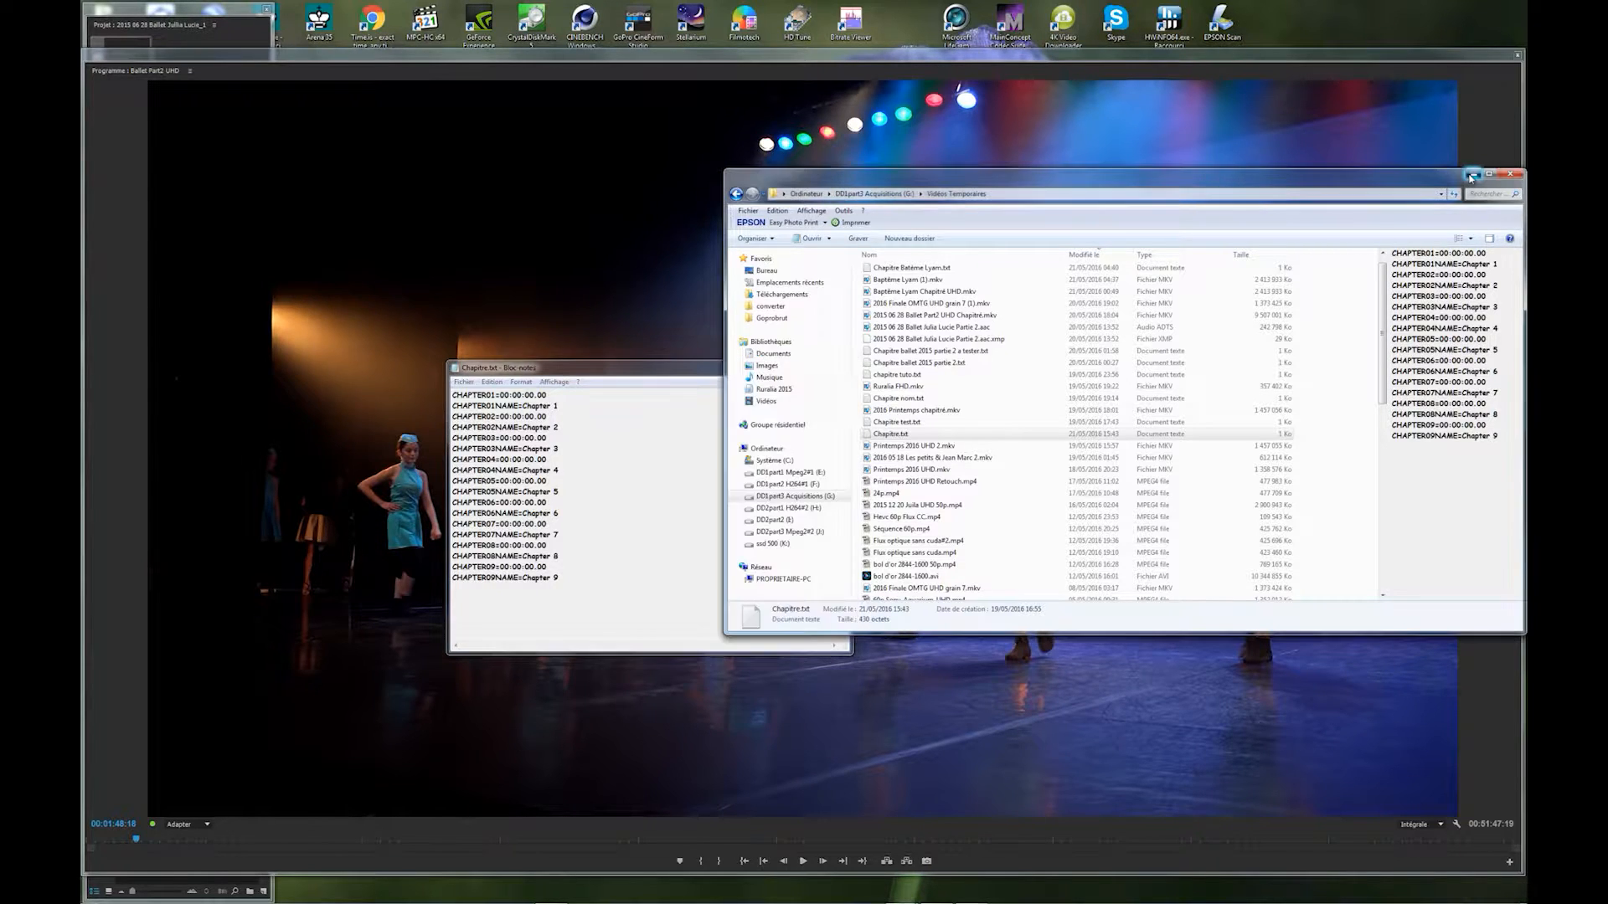
left_click(1472, 176)
left_click_drag(536, 367, 704, 390)
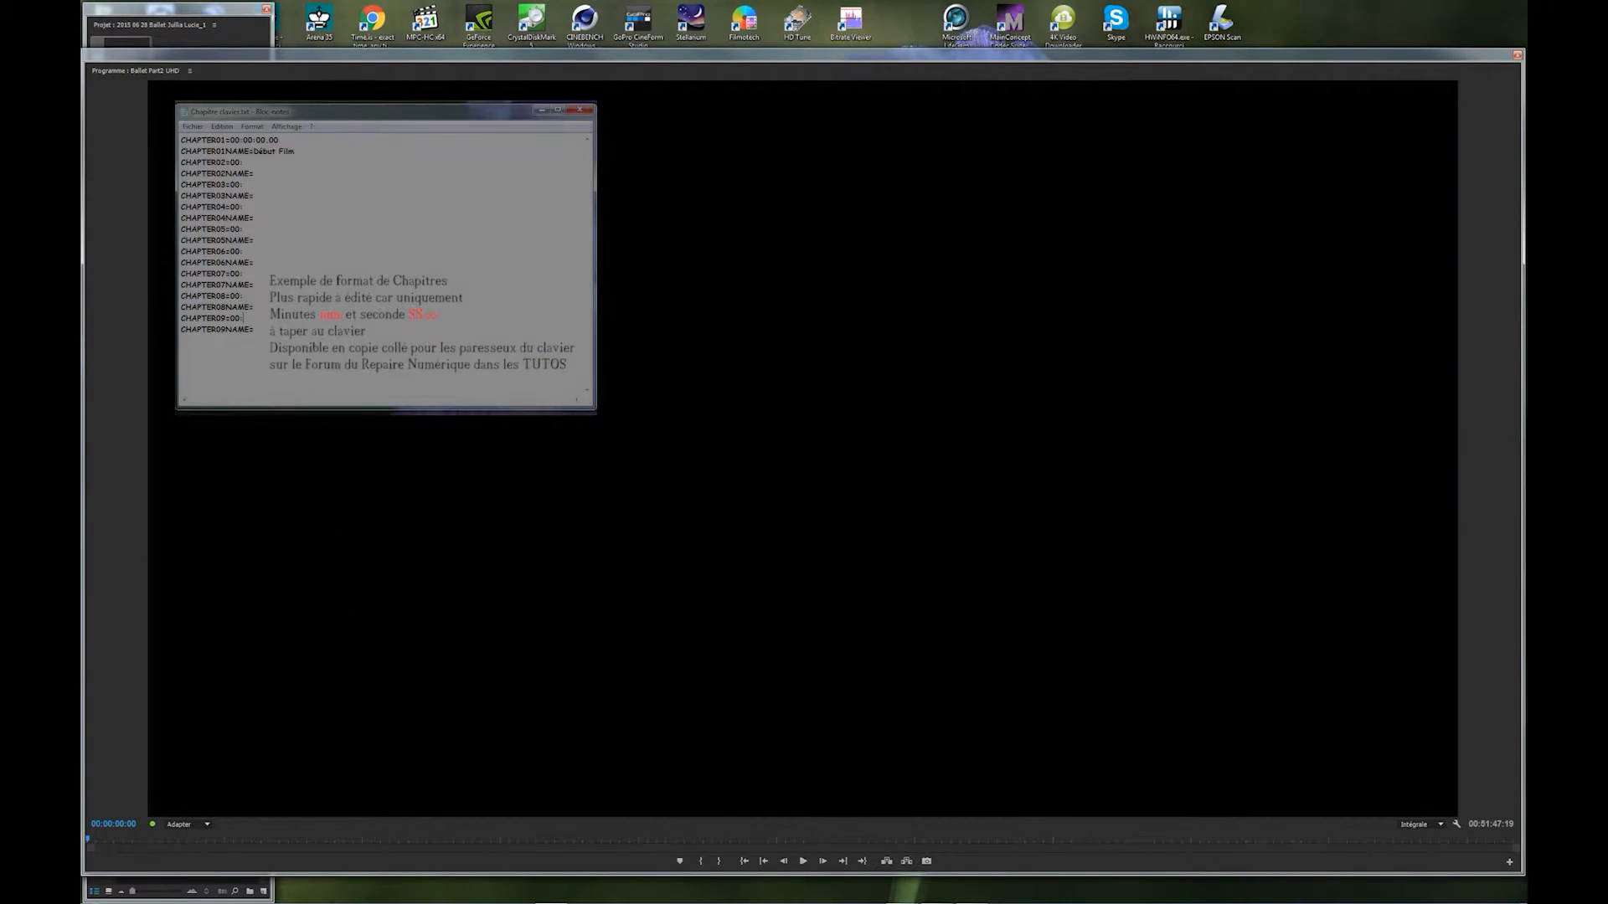
Step: Advance the video to its first numbered dance title and name chapter 01 "Les hotesses de l'air" in Chapitre.txt
key("Down")
key("Down")
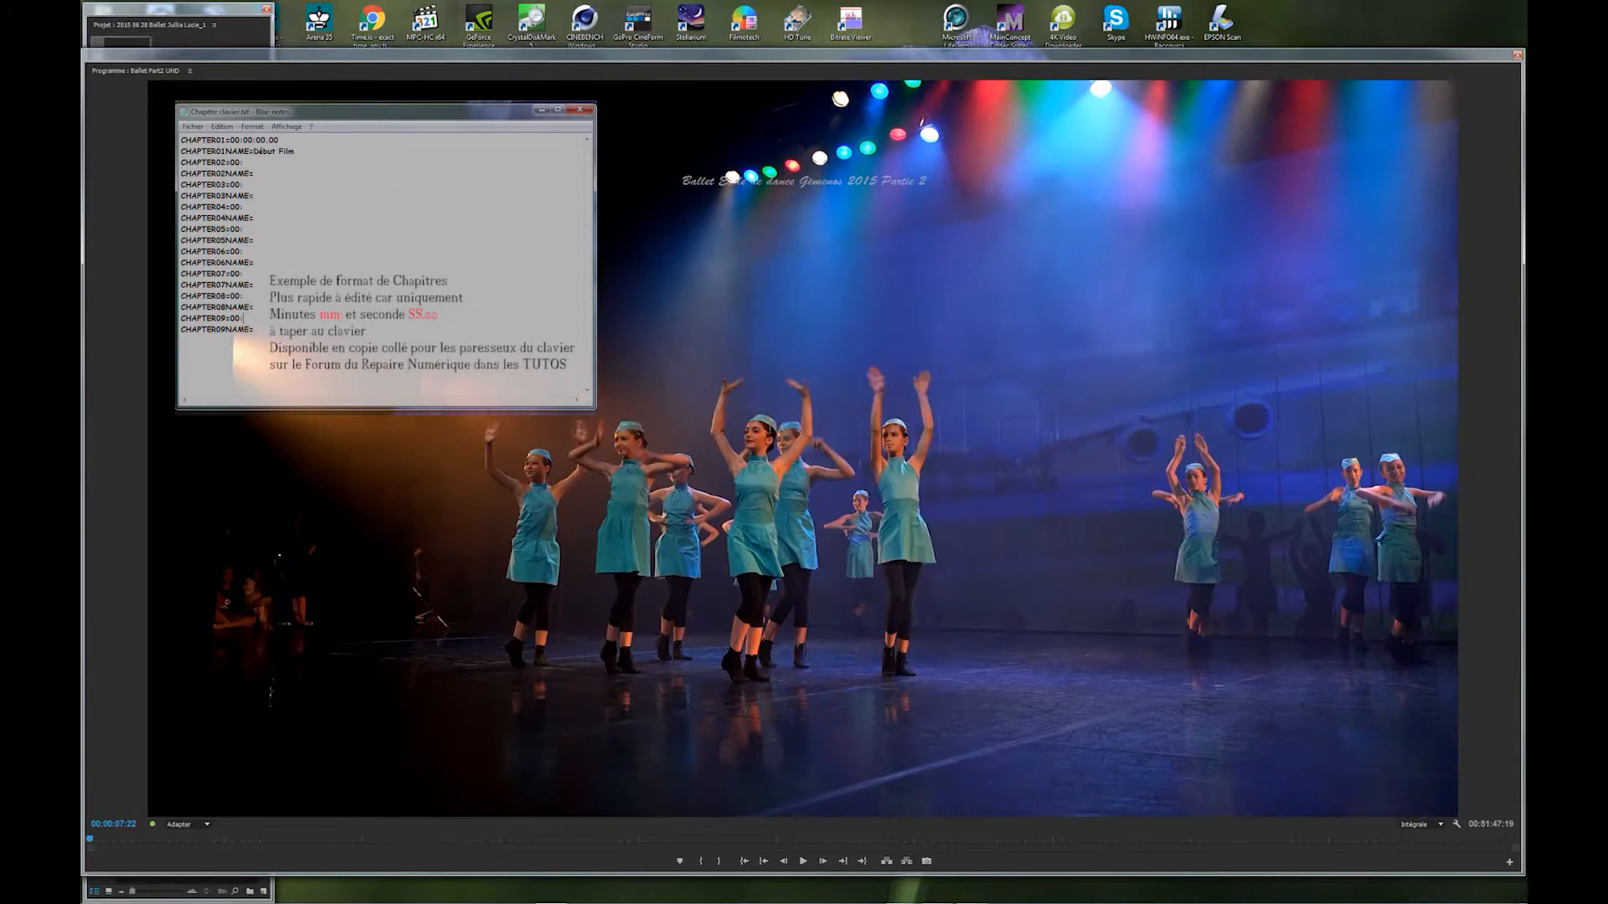
mouse_move(972, 903)
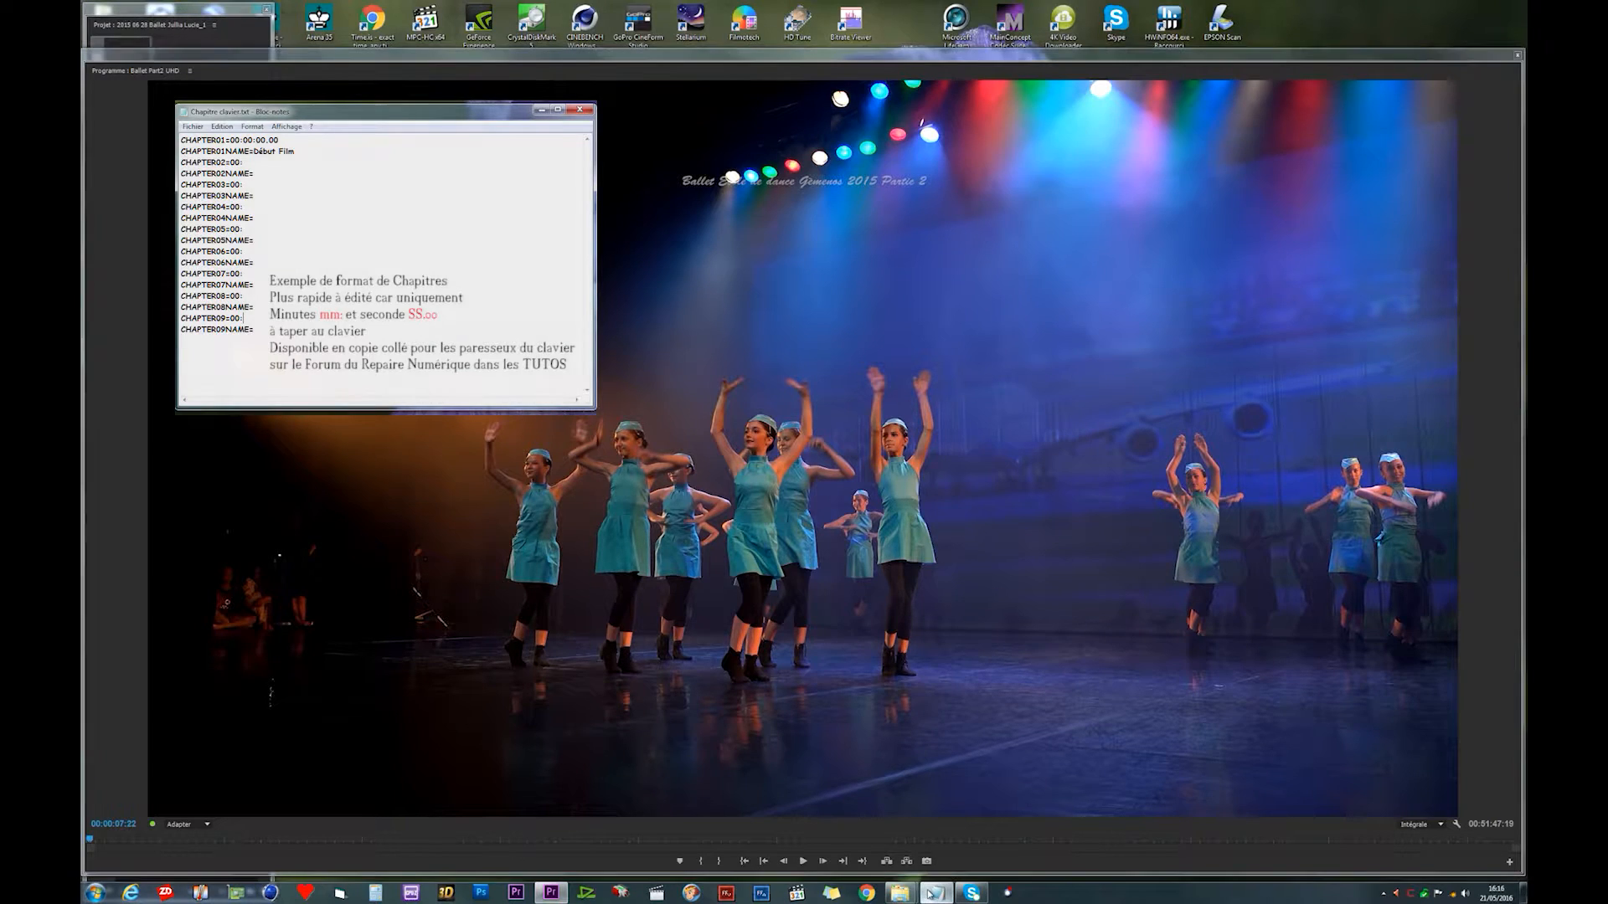
left_click(930, 892)
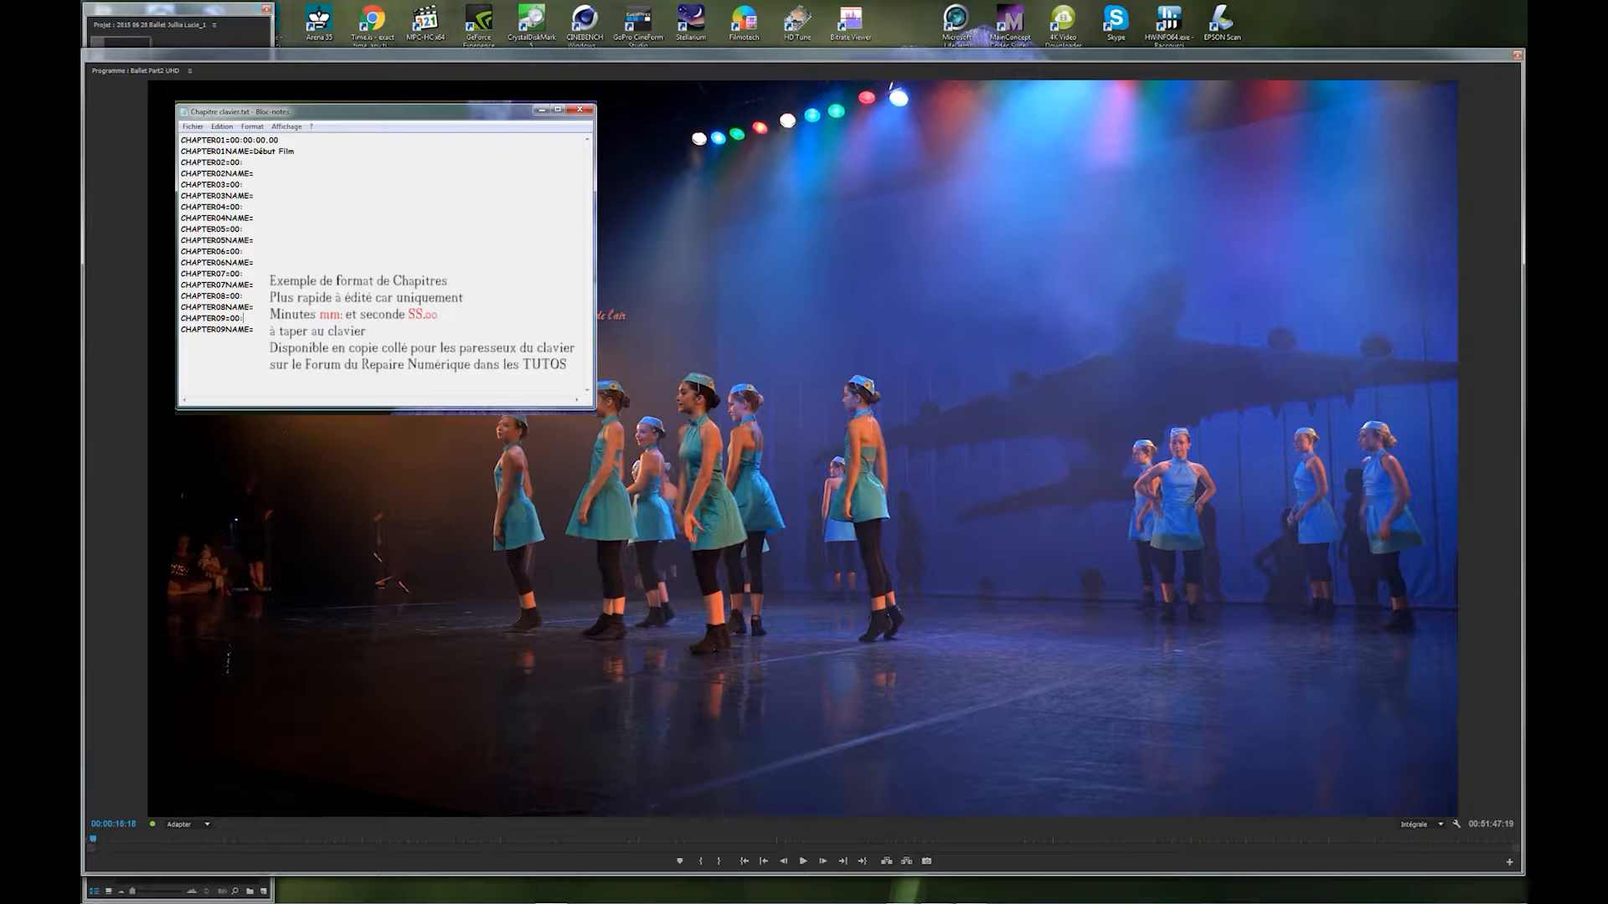
mouse_move(889, 899)
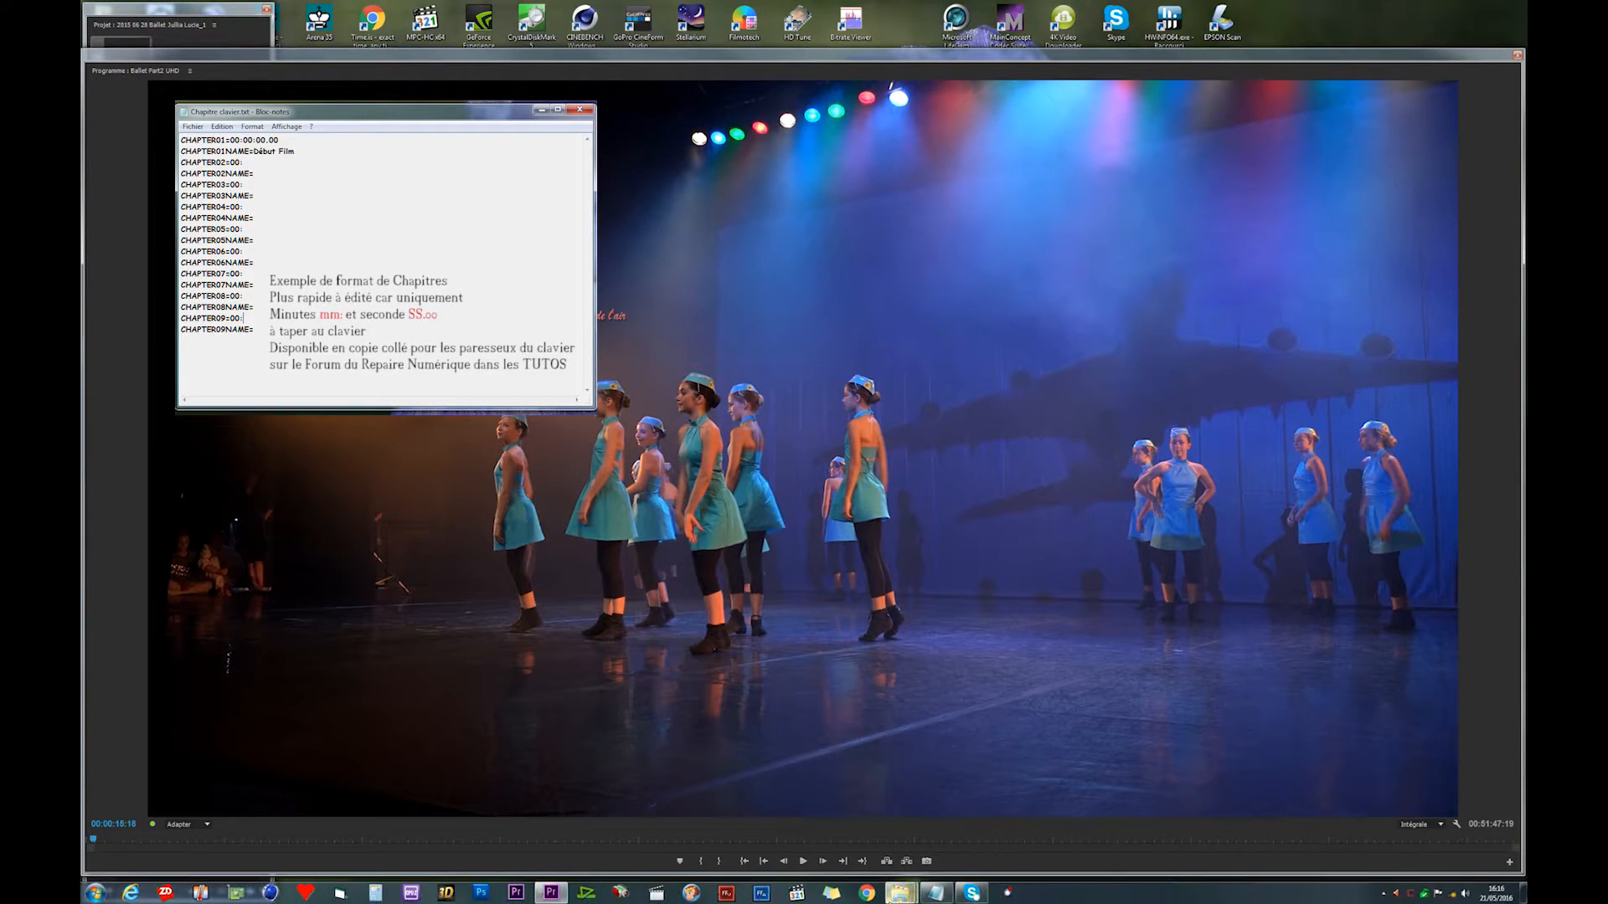
left_click(939, 895)
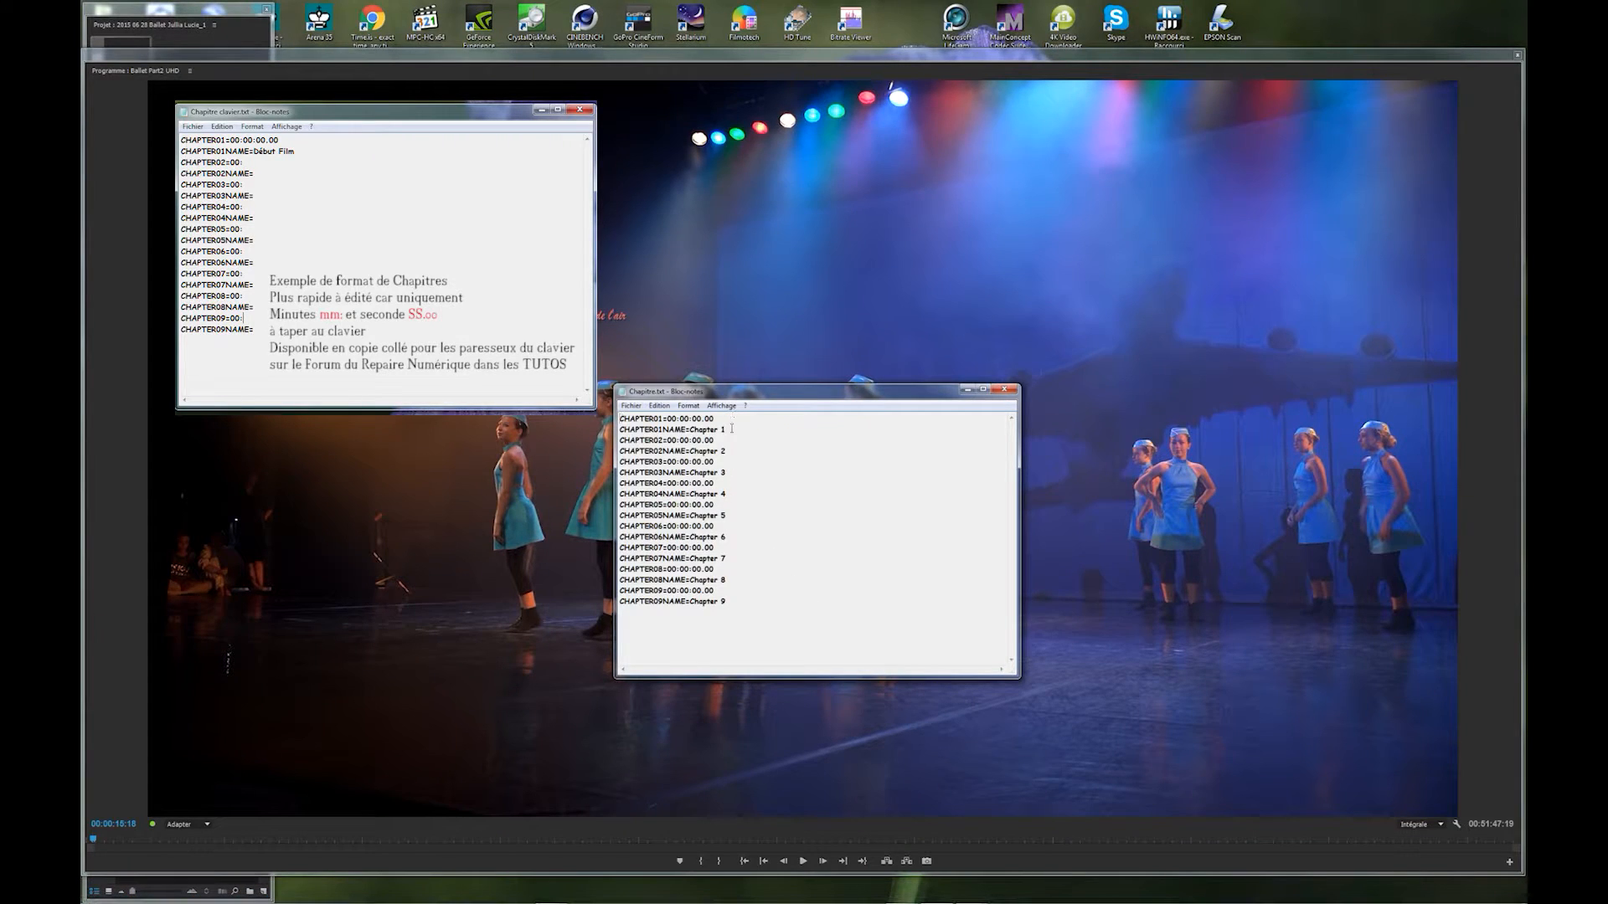
left_click_drag(727, 429, 692, 430)
type("Les hotesses de ")
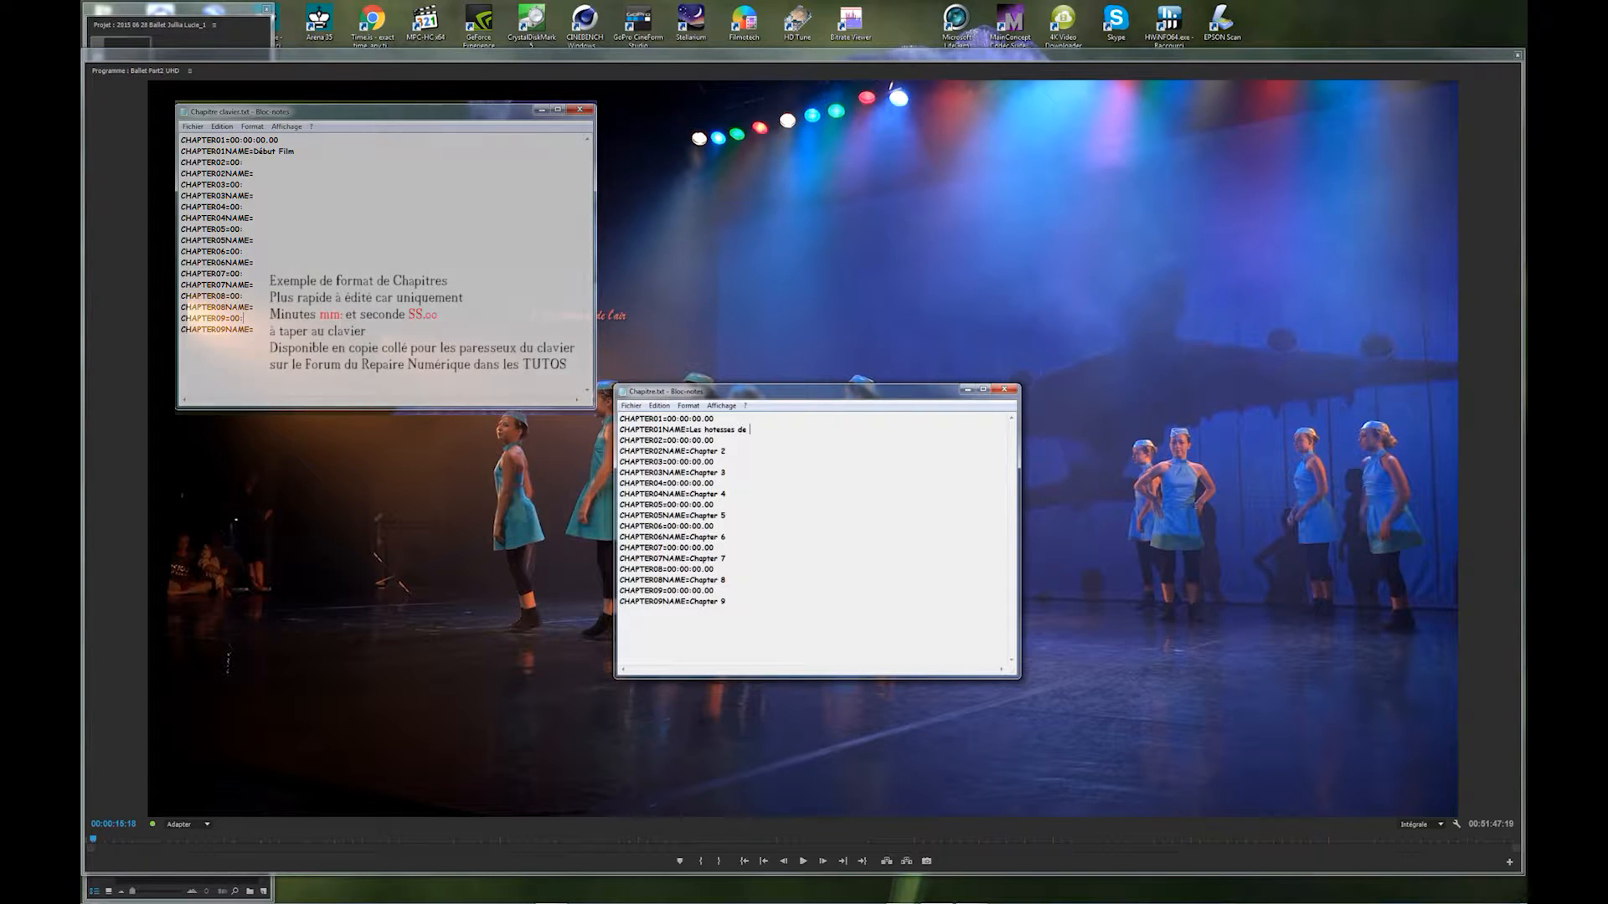
type("l'air")
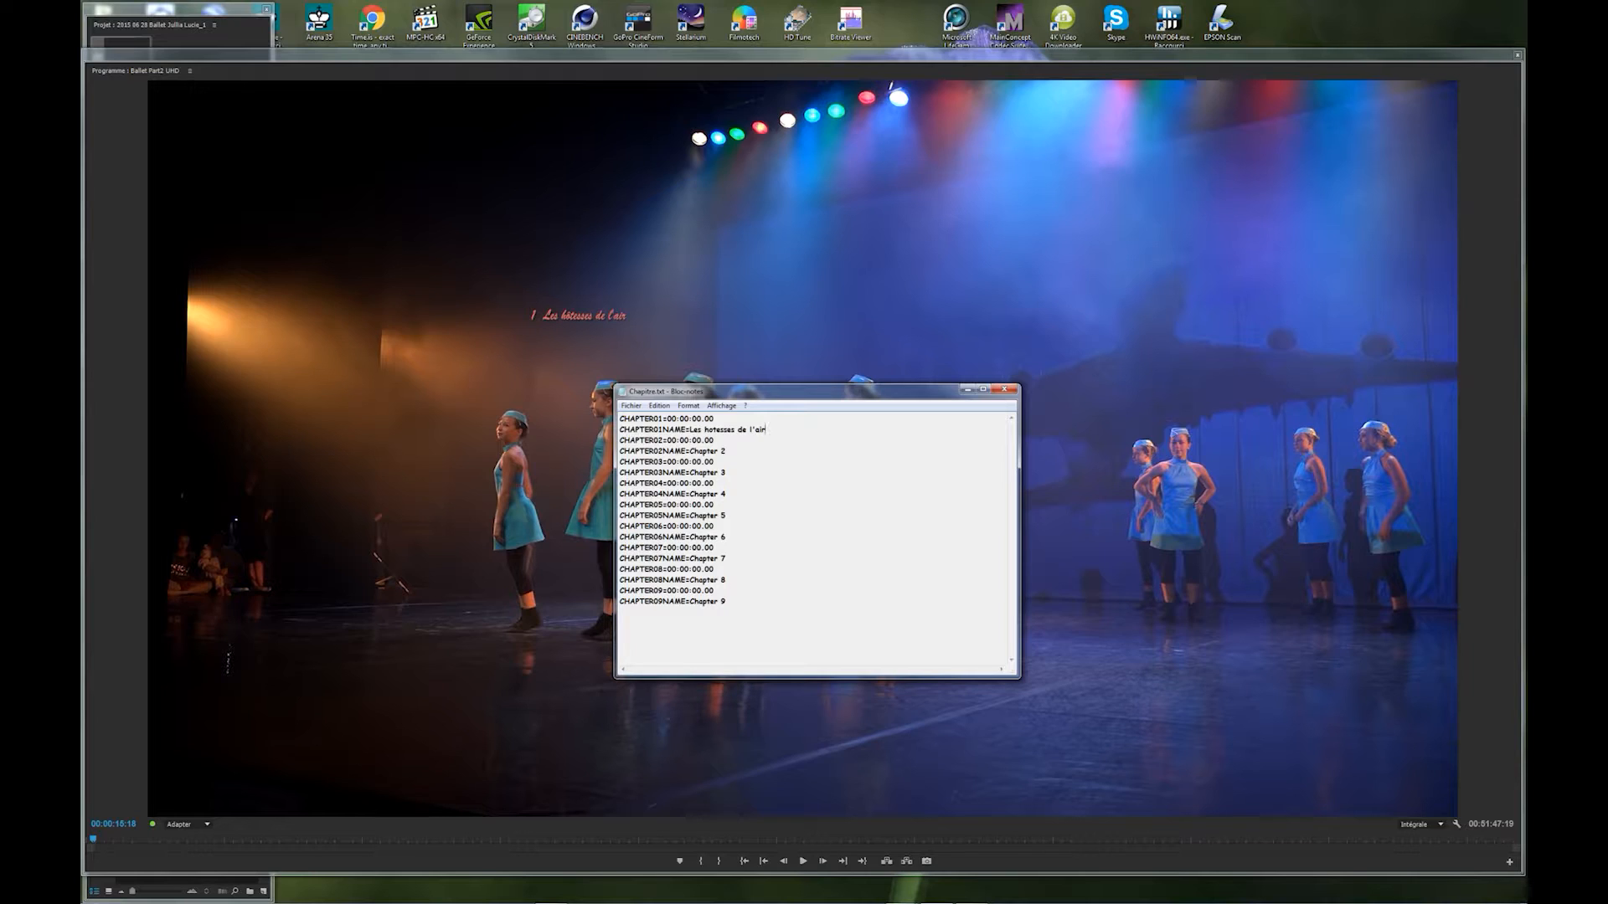
Step: Find the second dance title in the video and set chapter 02 to "Les peintres" starting at 00:03:56.00
left_click_drag(93, 840, 194, 840)
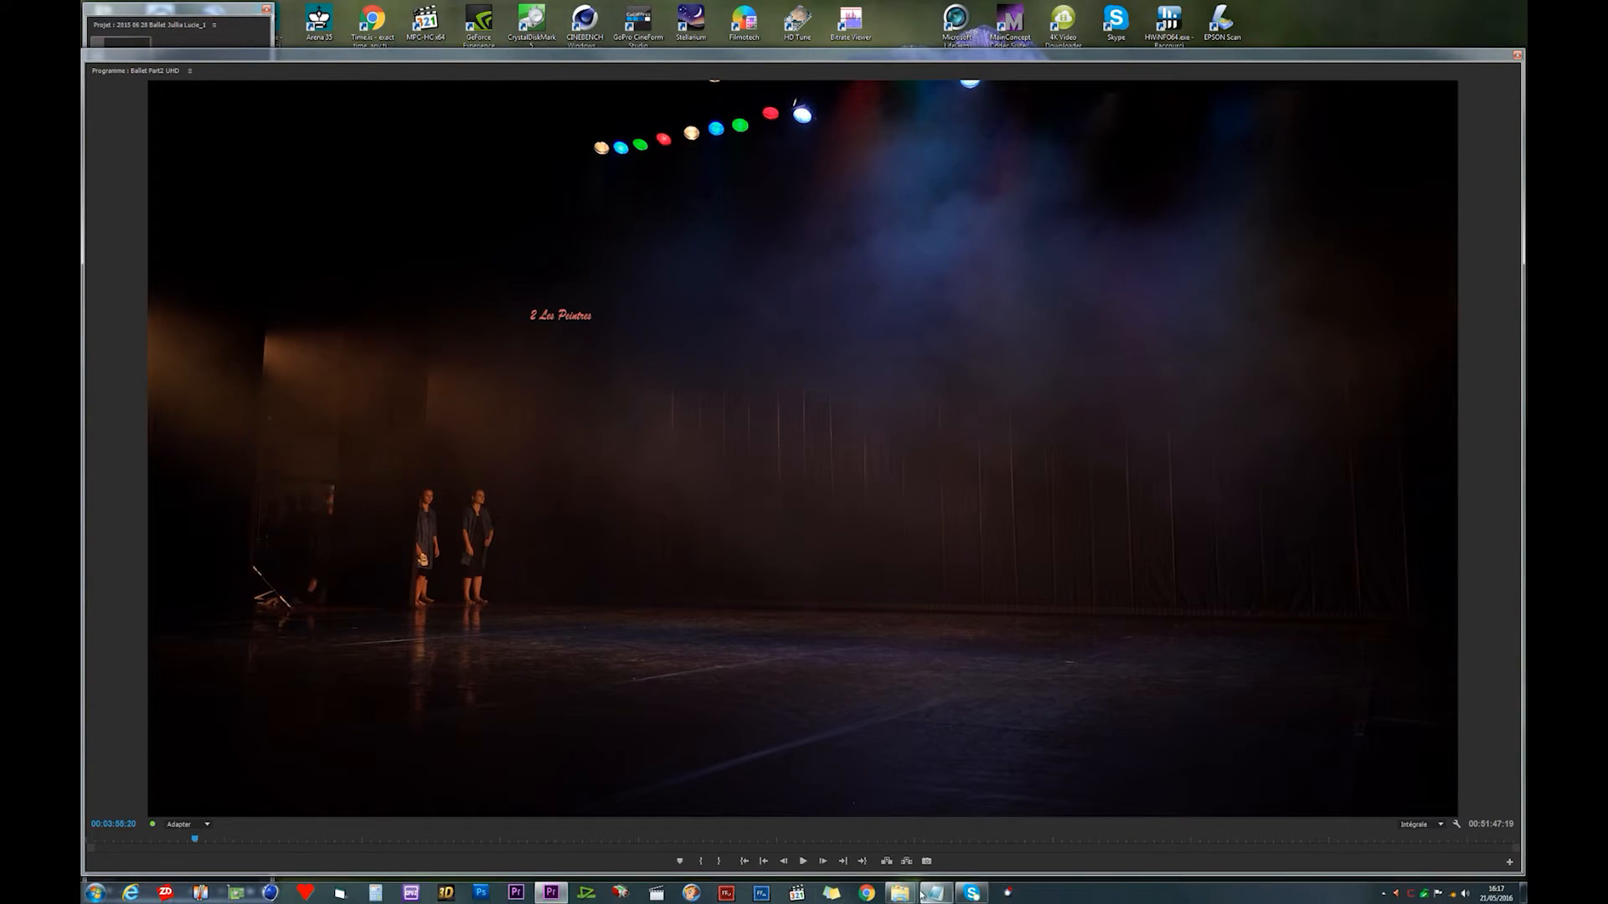
mouse_move(940, 894)
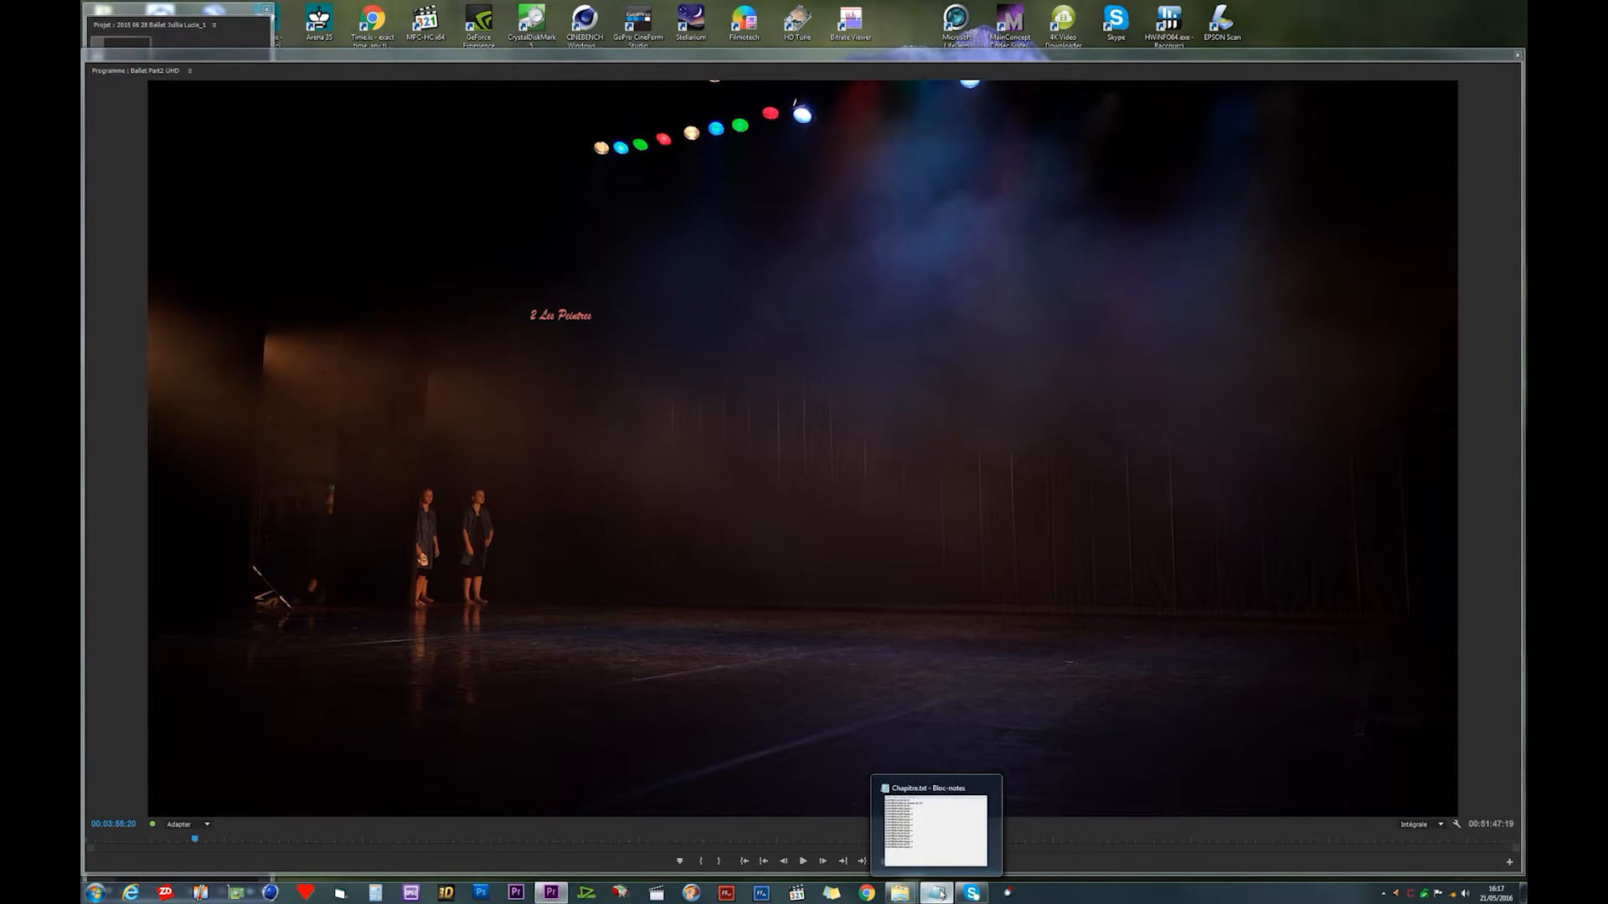
left_click(939, 894)
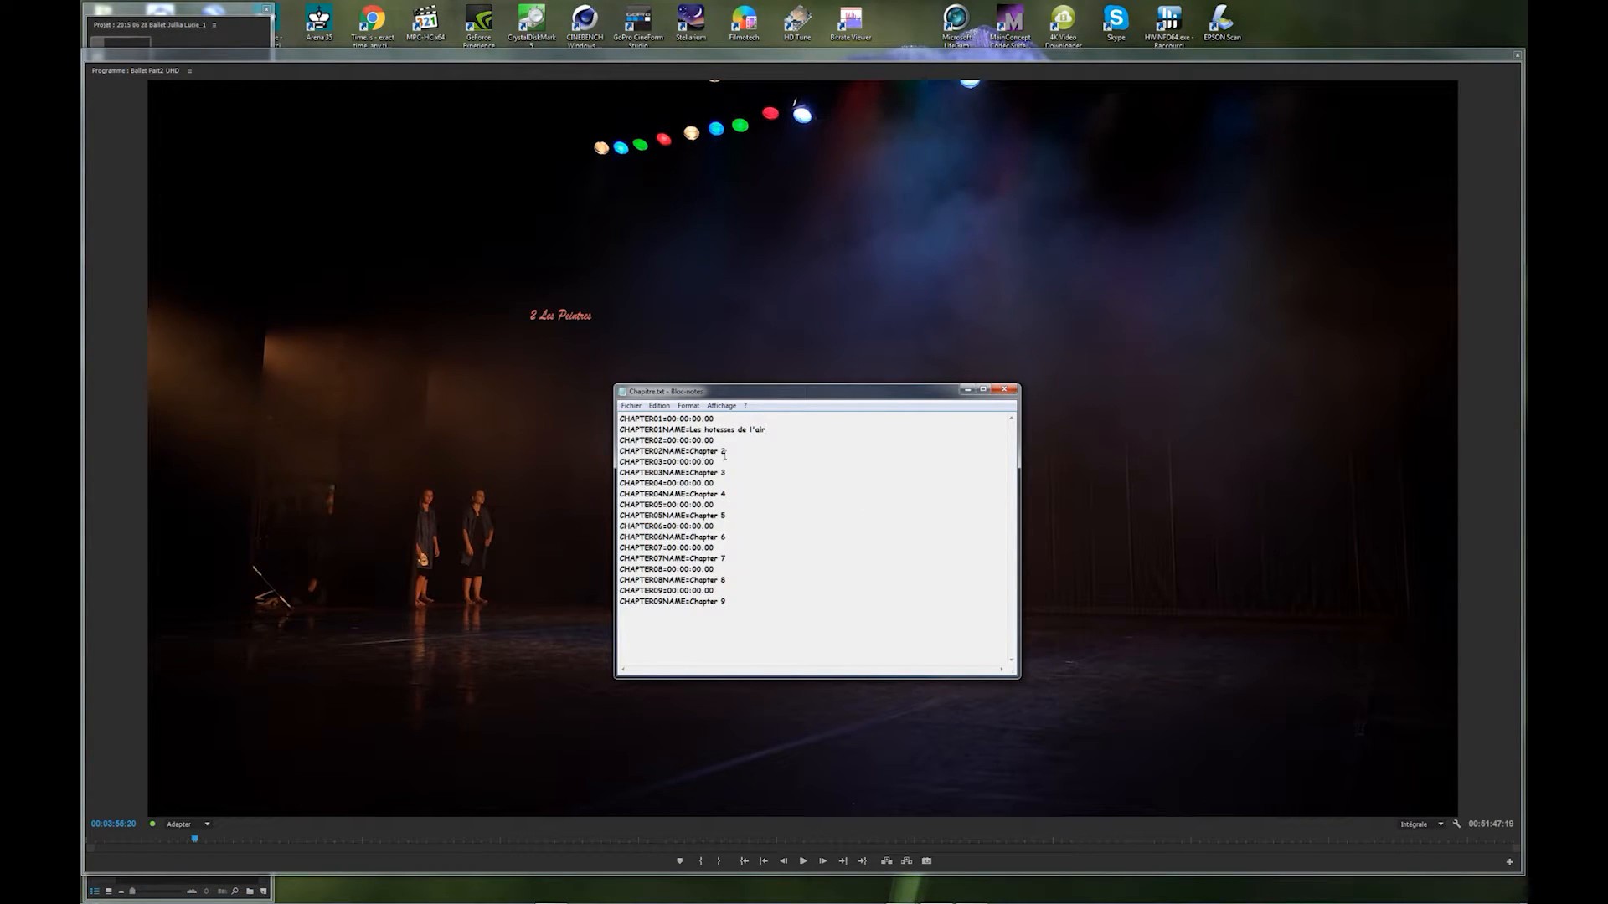
left_click_drag(726, 450, 694, 451)
type("Les peintres")
left_click_drag(688, 440, 684, 440)
type("3")
type("56")
Step: Return to the video preview and advance the playhead cut by cut to the "3 Les Cuisinières" title
key("alt+Tab")
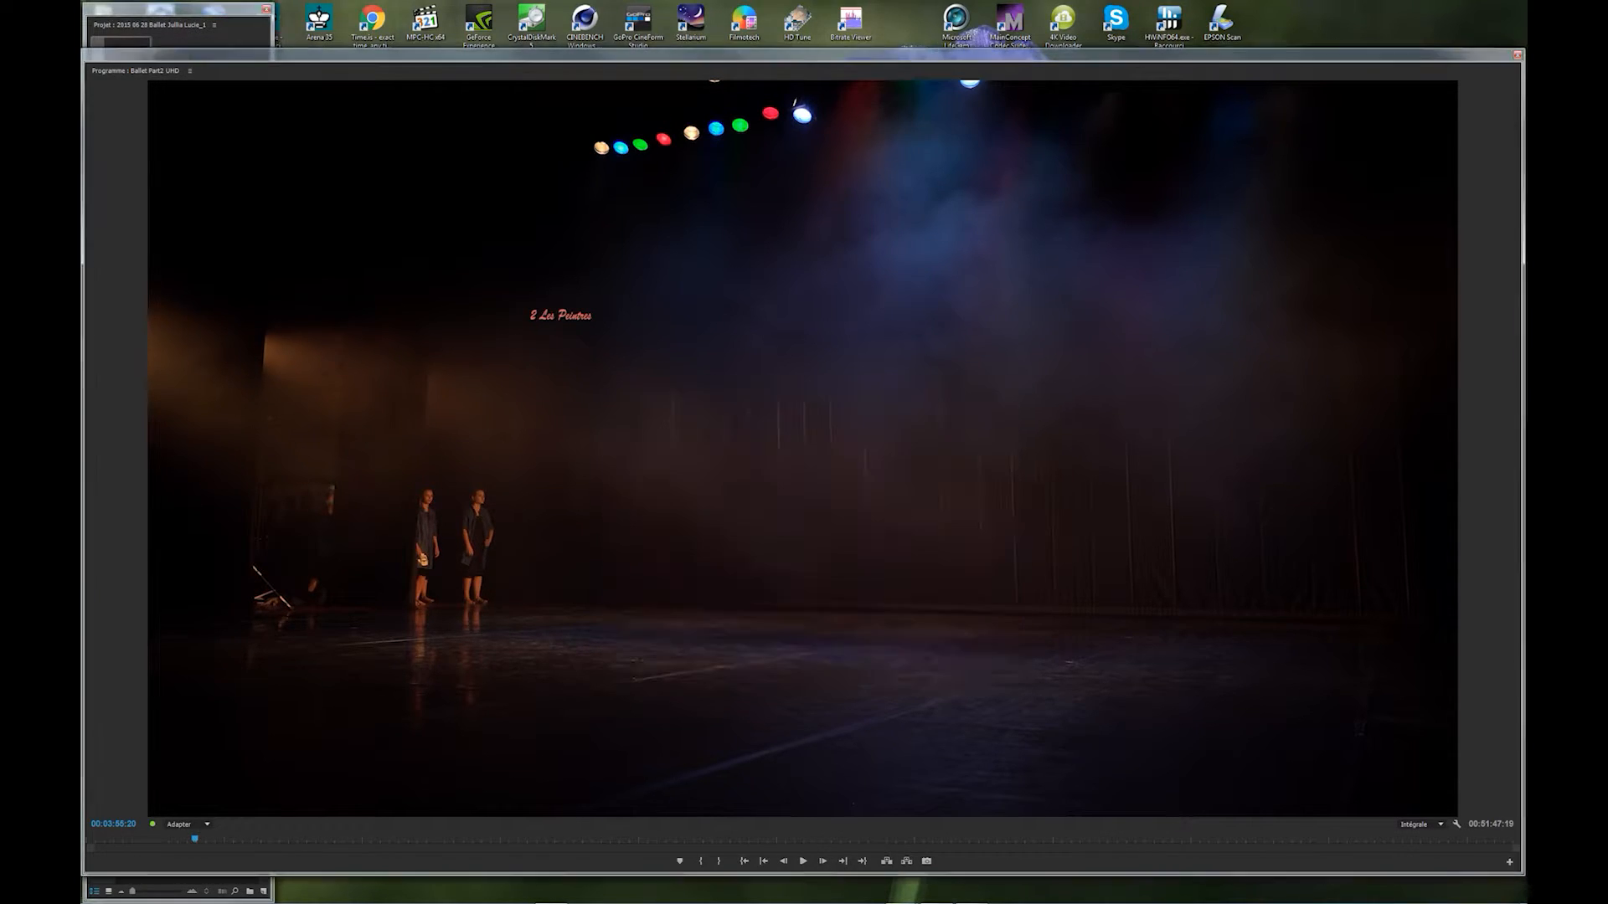
key("Down")
key("Down")
key("Down")
key("Down")
key("Down")
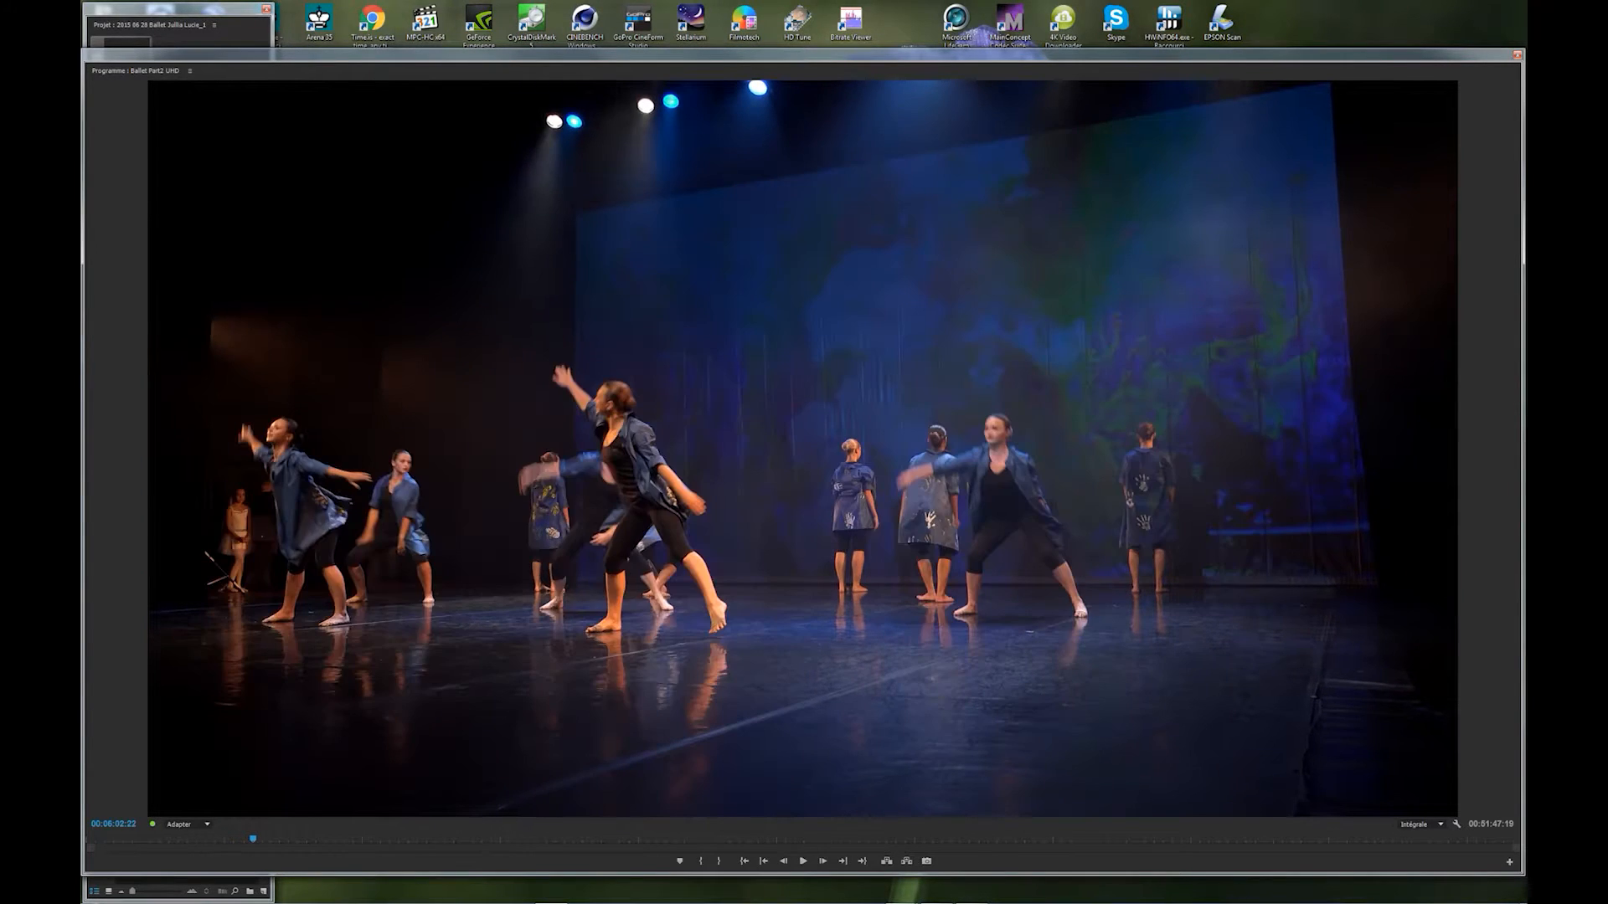
key("Down")
key("Down")
key("Down")
key("Down")
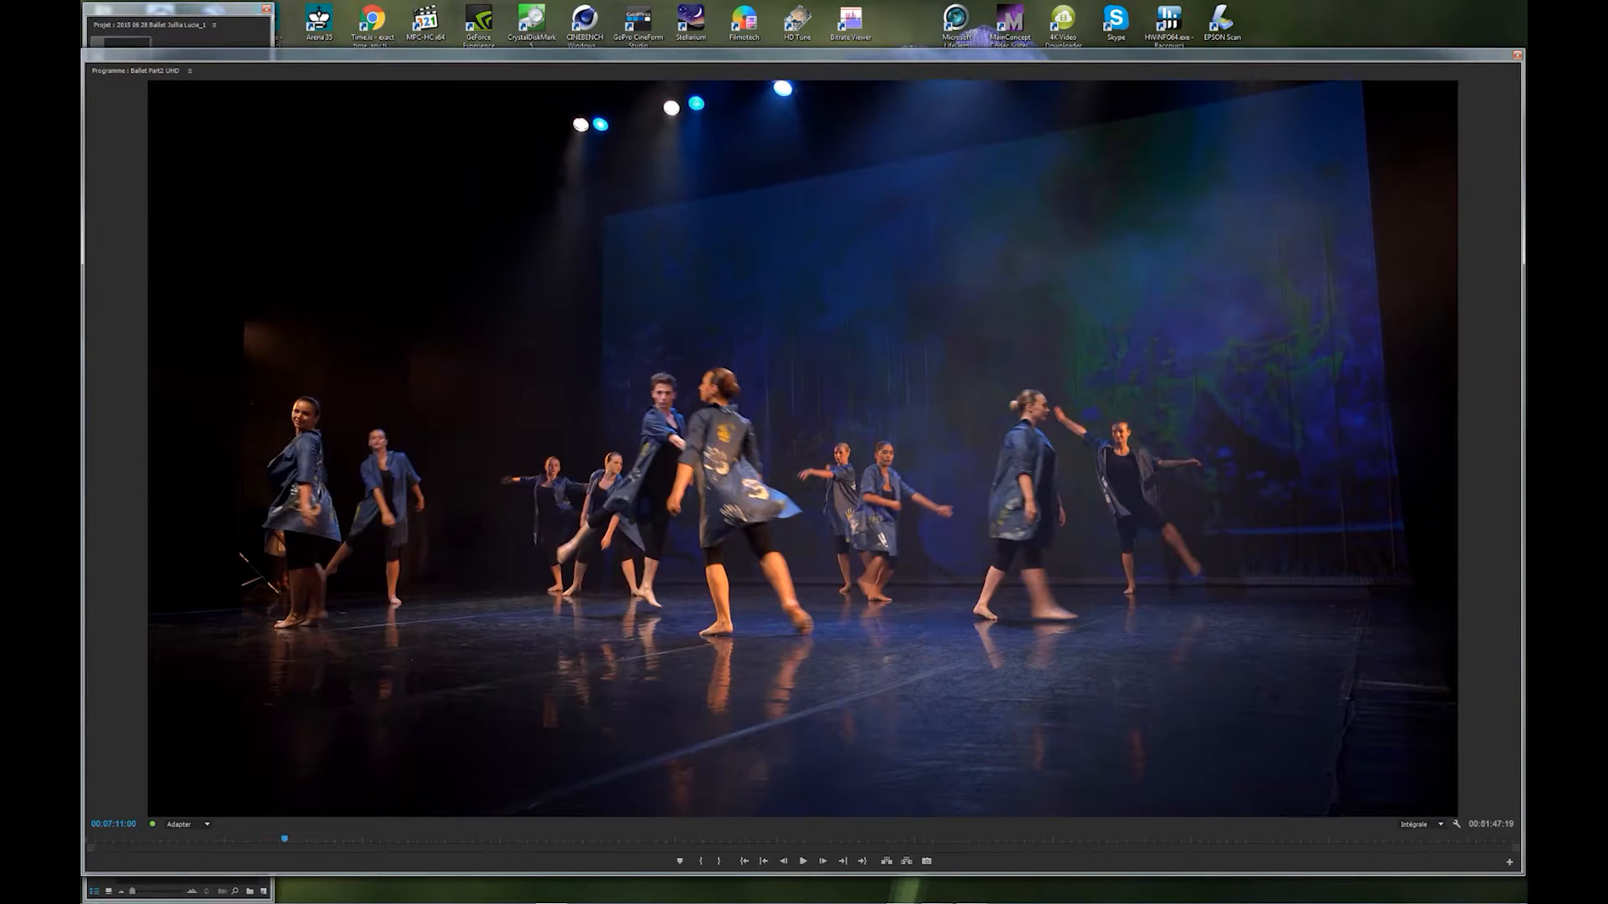
key("Down")
key("Down")
key("Down")
key("Down")
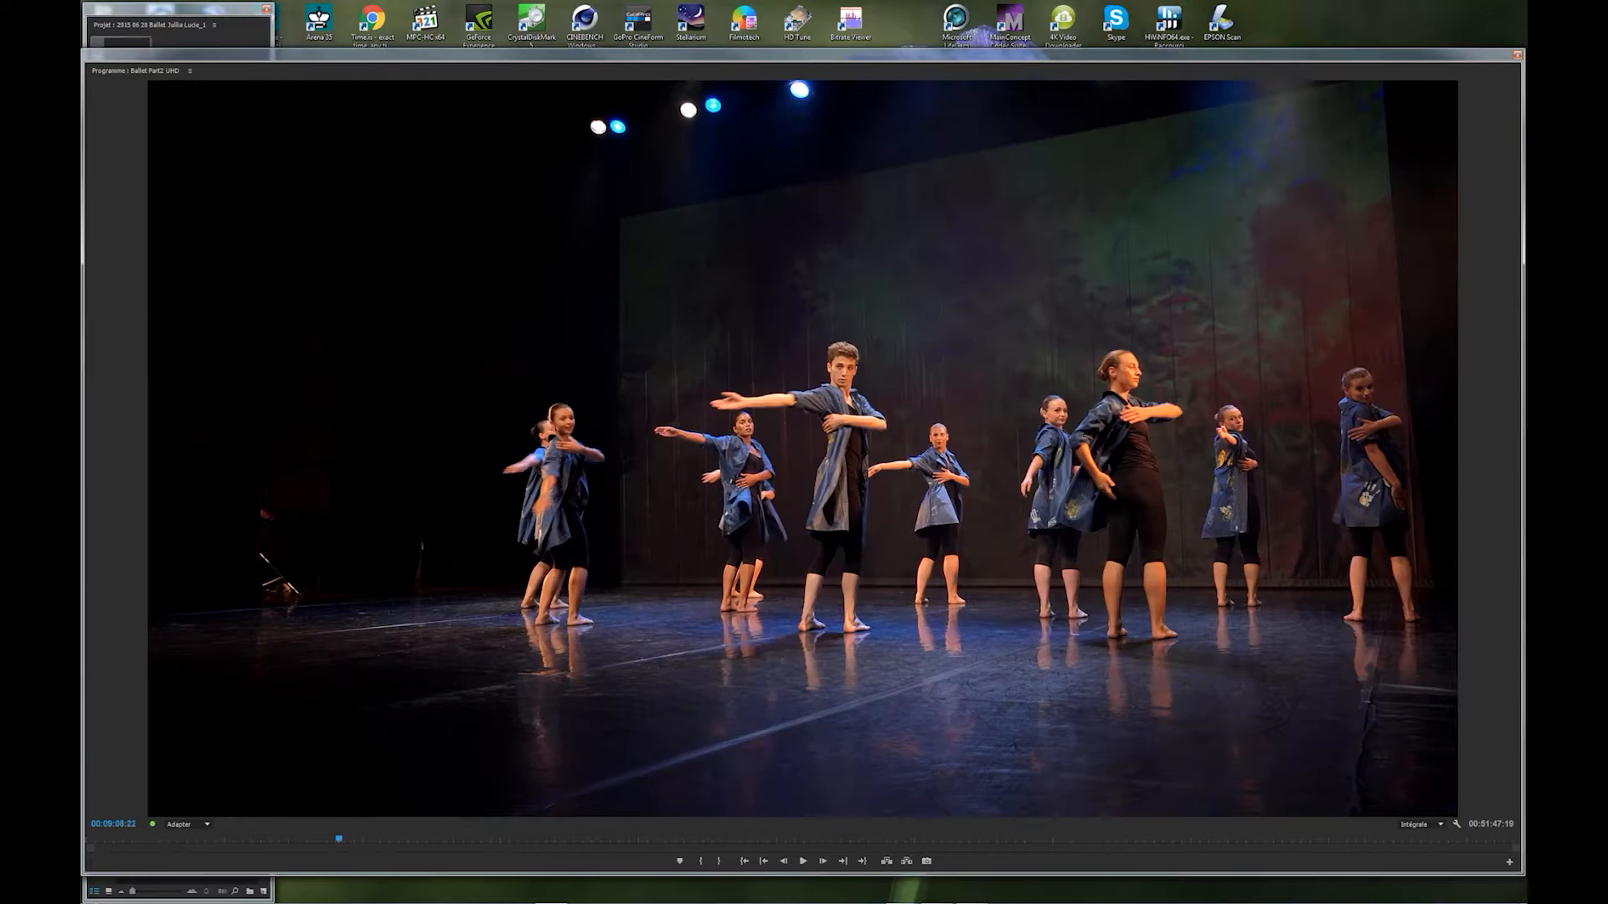
key("Down")
key("Down")
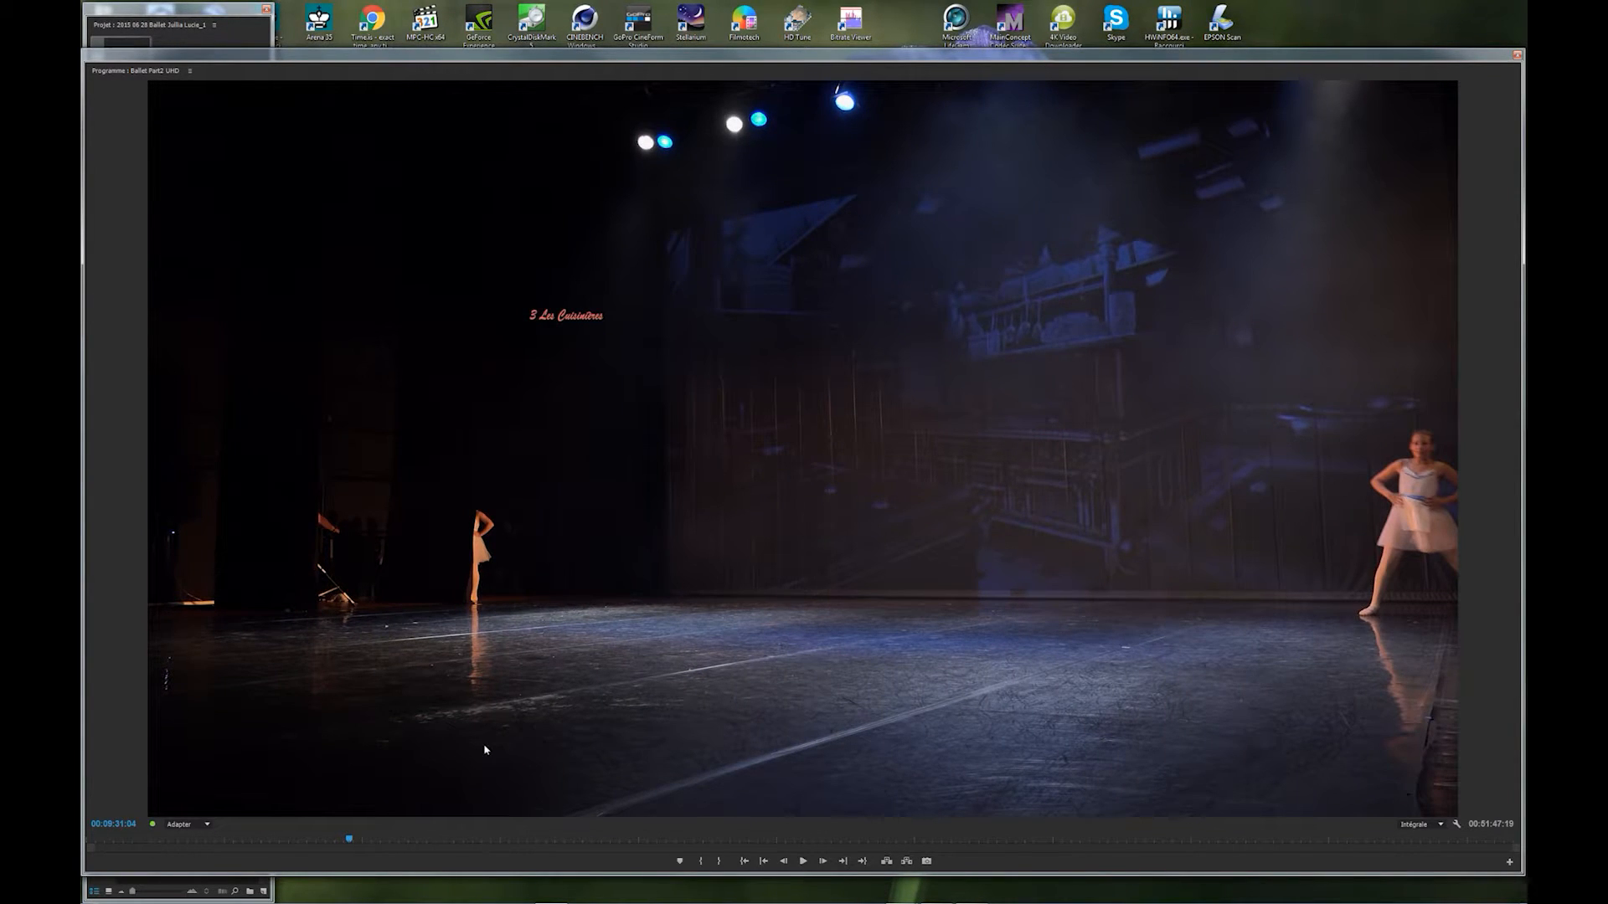
Step: Set chapter 03 in Chapitre.txt to "Les cuisinères" starting at 00:09:31.00
mouse_move(761, 899)
mouse_move(938, 895)
left_click(936, 825)
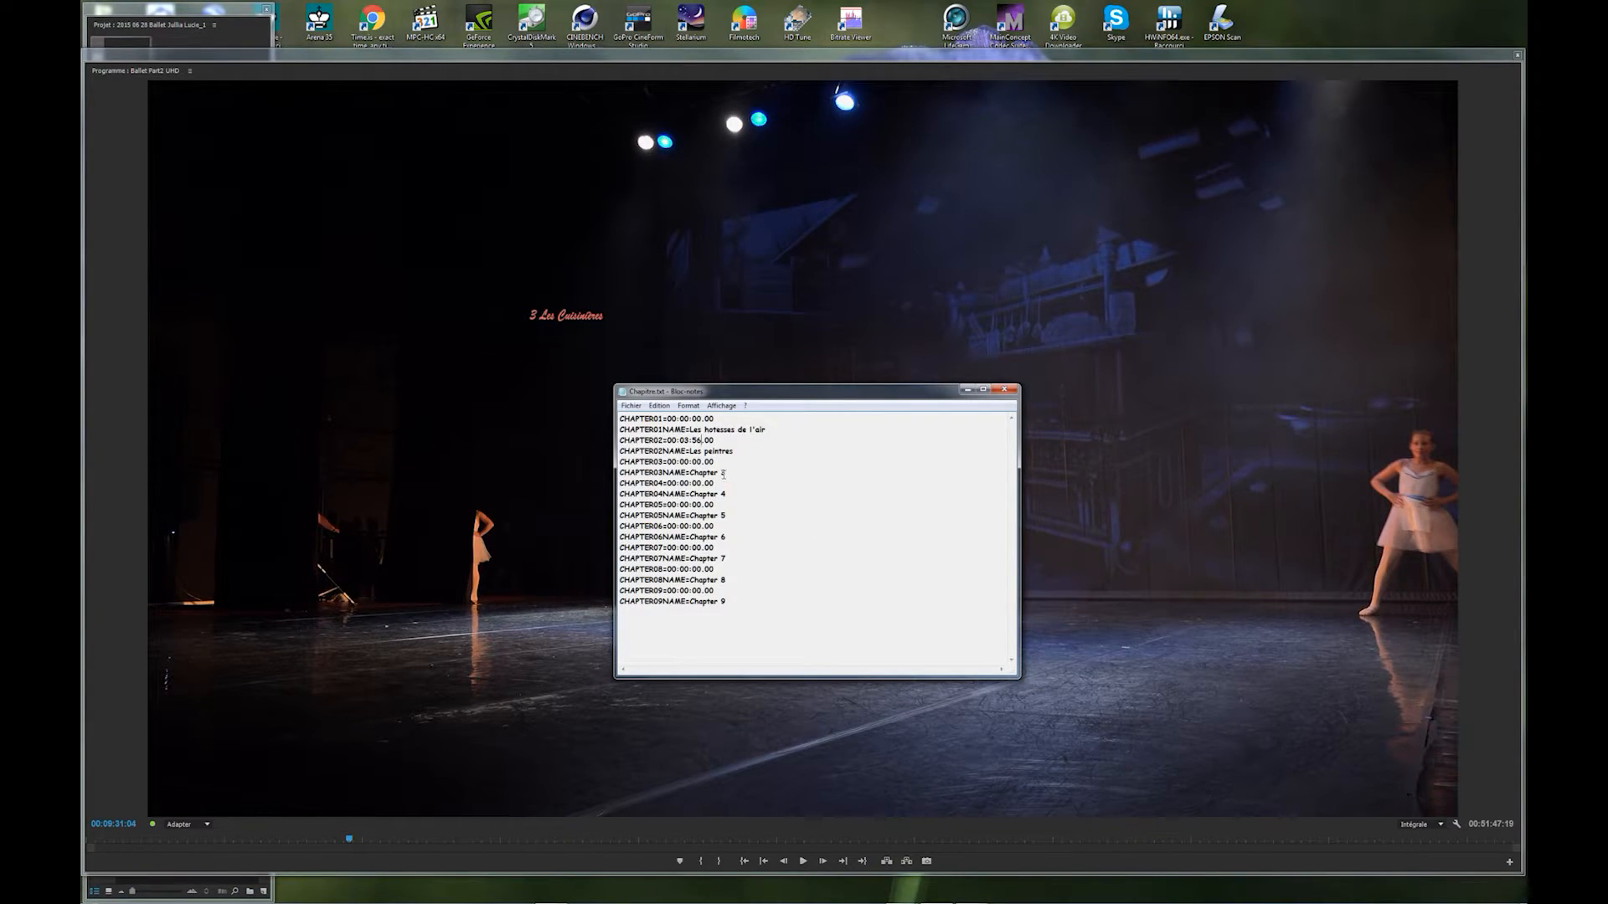
left_click_drag(725, 474, 689, 474)
type("Les cuisinères")
left_click(690, 462)
left_click_drag(689, 462, 684, 462)
type("9")
left_click_drag(701, 462, 692, 462)
type("31")
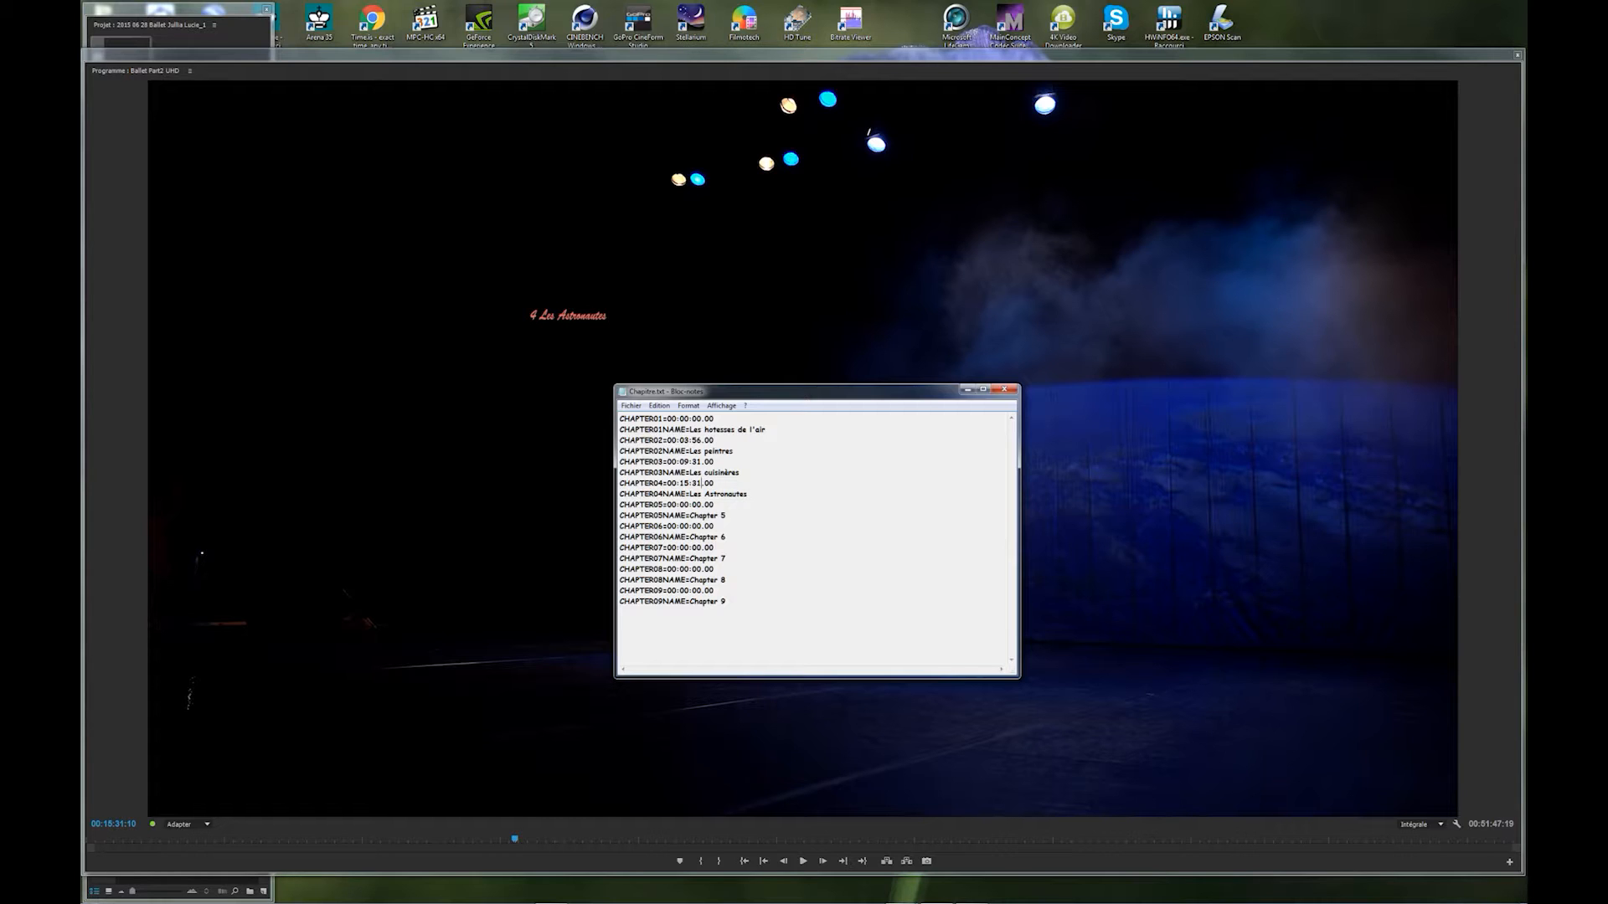
Step: Switch to the Premiere Pro timeline and scrub the playhead to the fifth chapter's title clip and on to 00:20:43
key("alt+Tab")
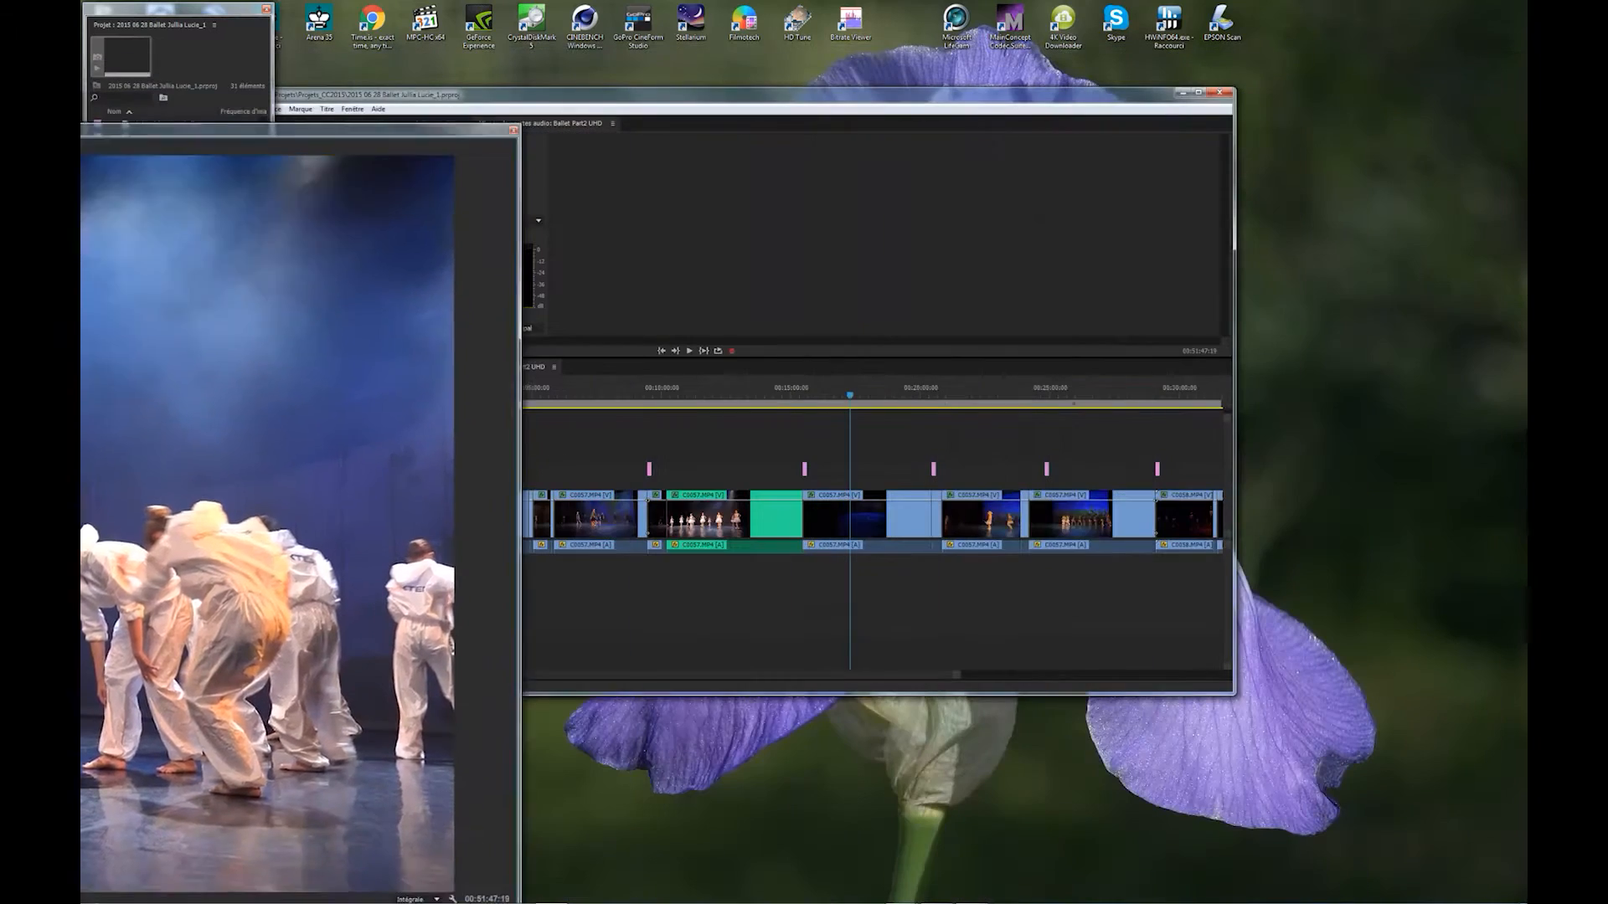
left_click_drag(601, 98, 750, 141)
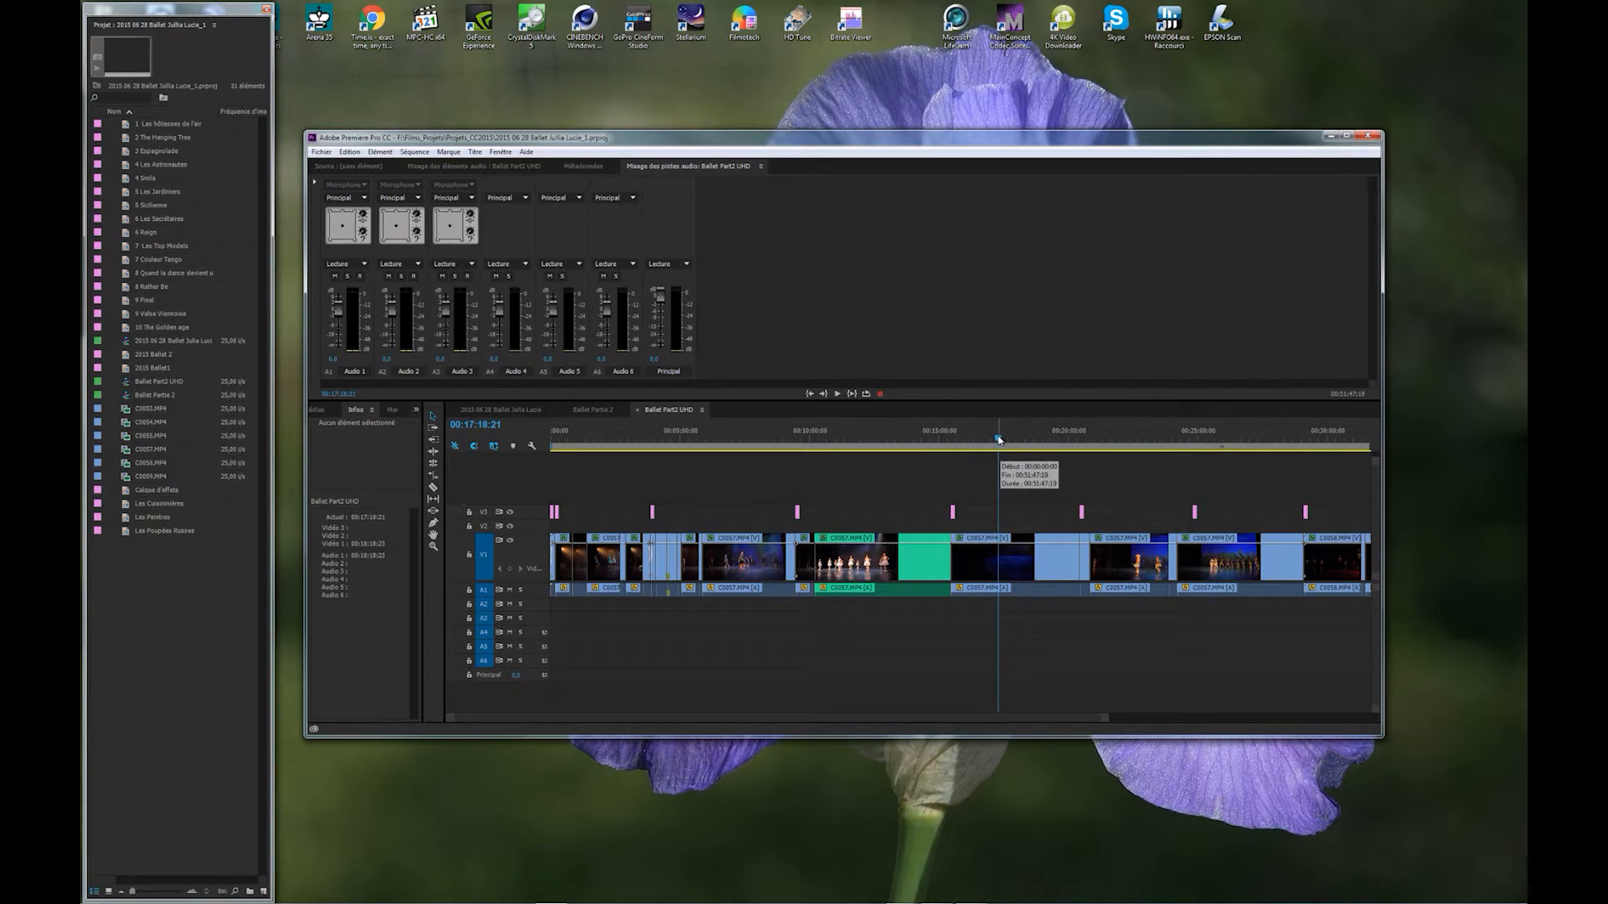
left_click_drag(999, 439, 1082, 450)
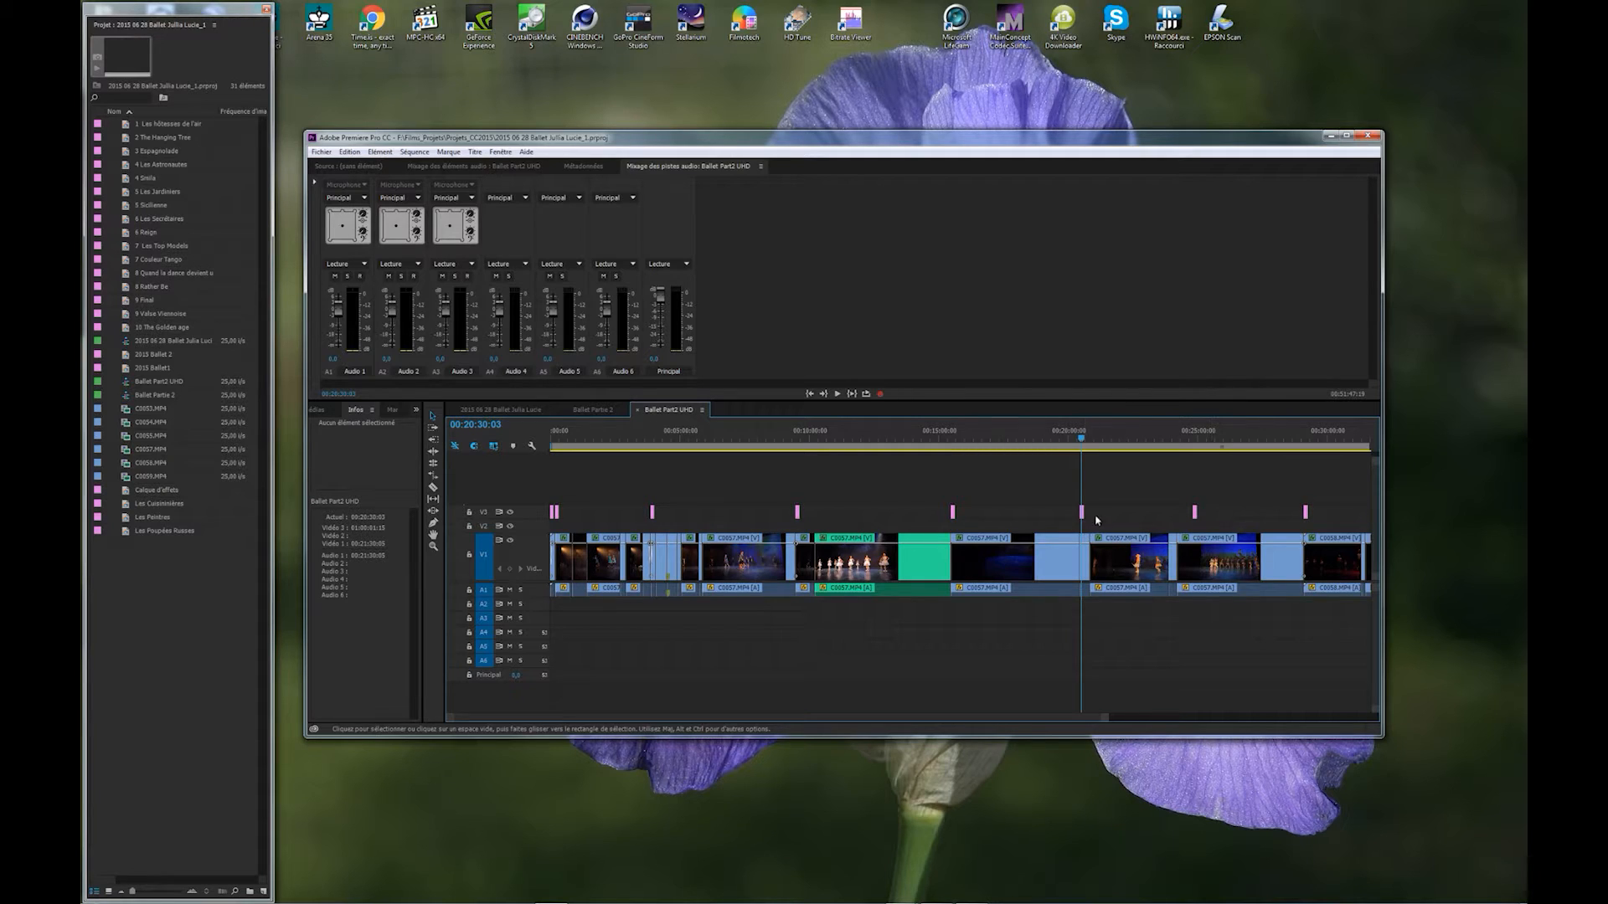
mouse_move(1083, 450)
left_mouse_down()
mouse_move(1199, 450)
mouse_move(1197, 477)
mouse_move(1086, 478)
left_mouse_up()
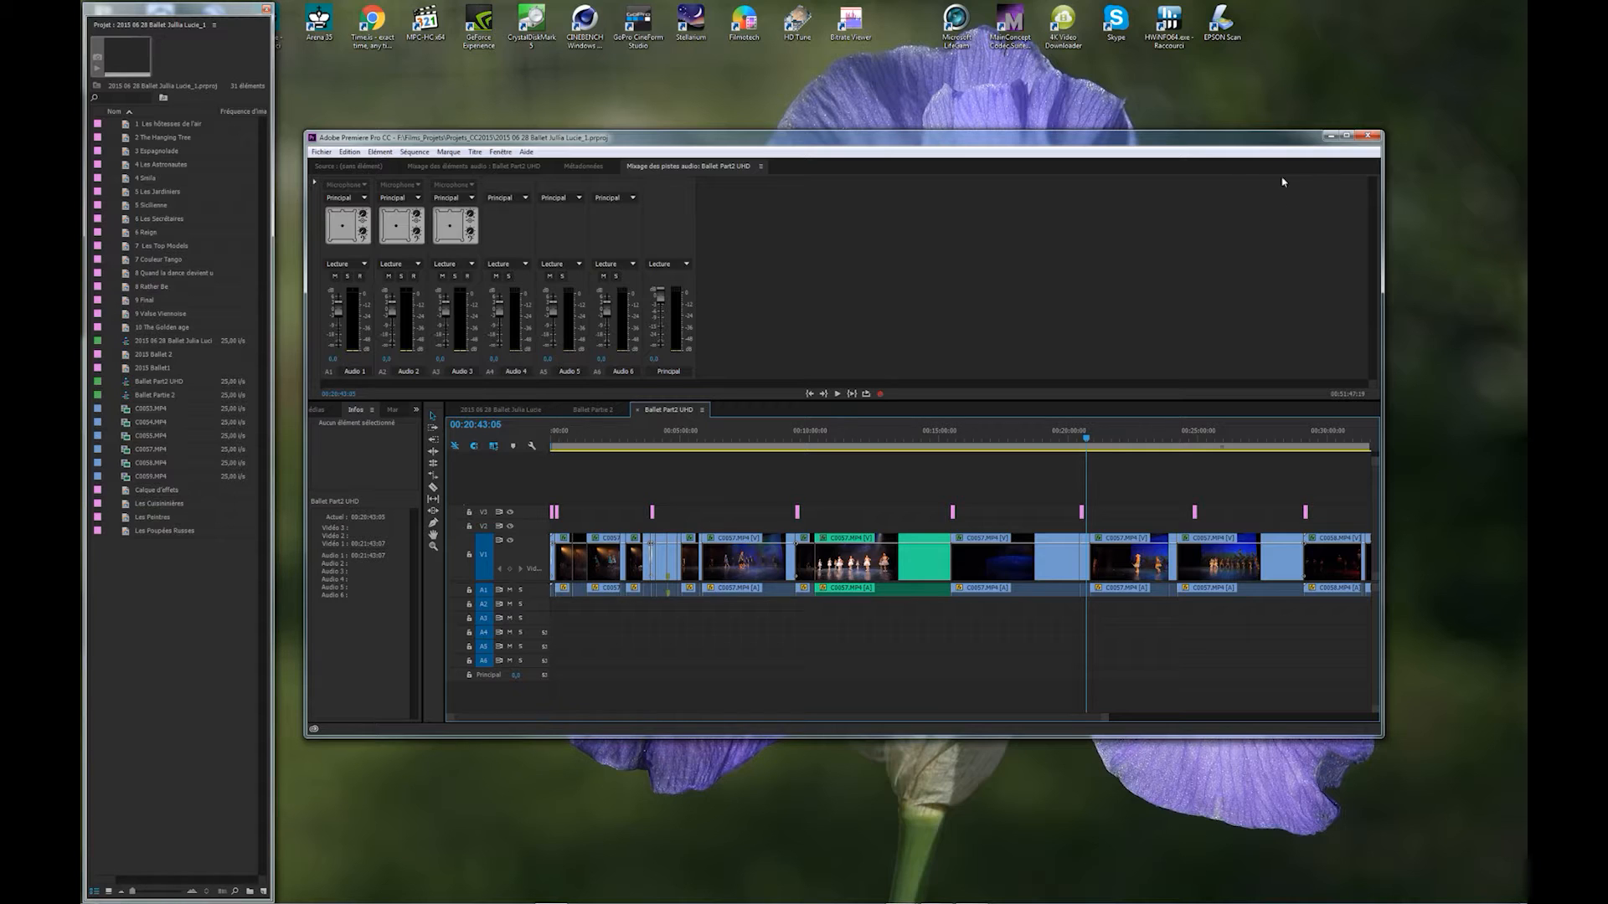
left_click_drag(1012, 139, 1028, 301)
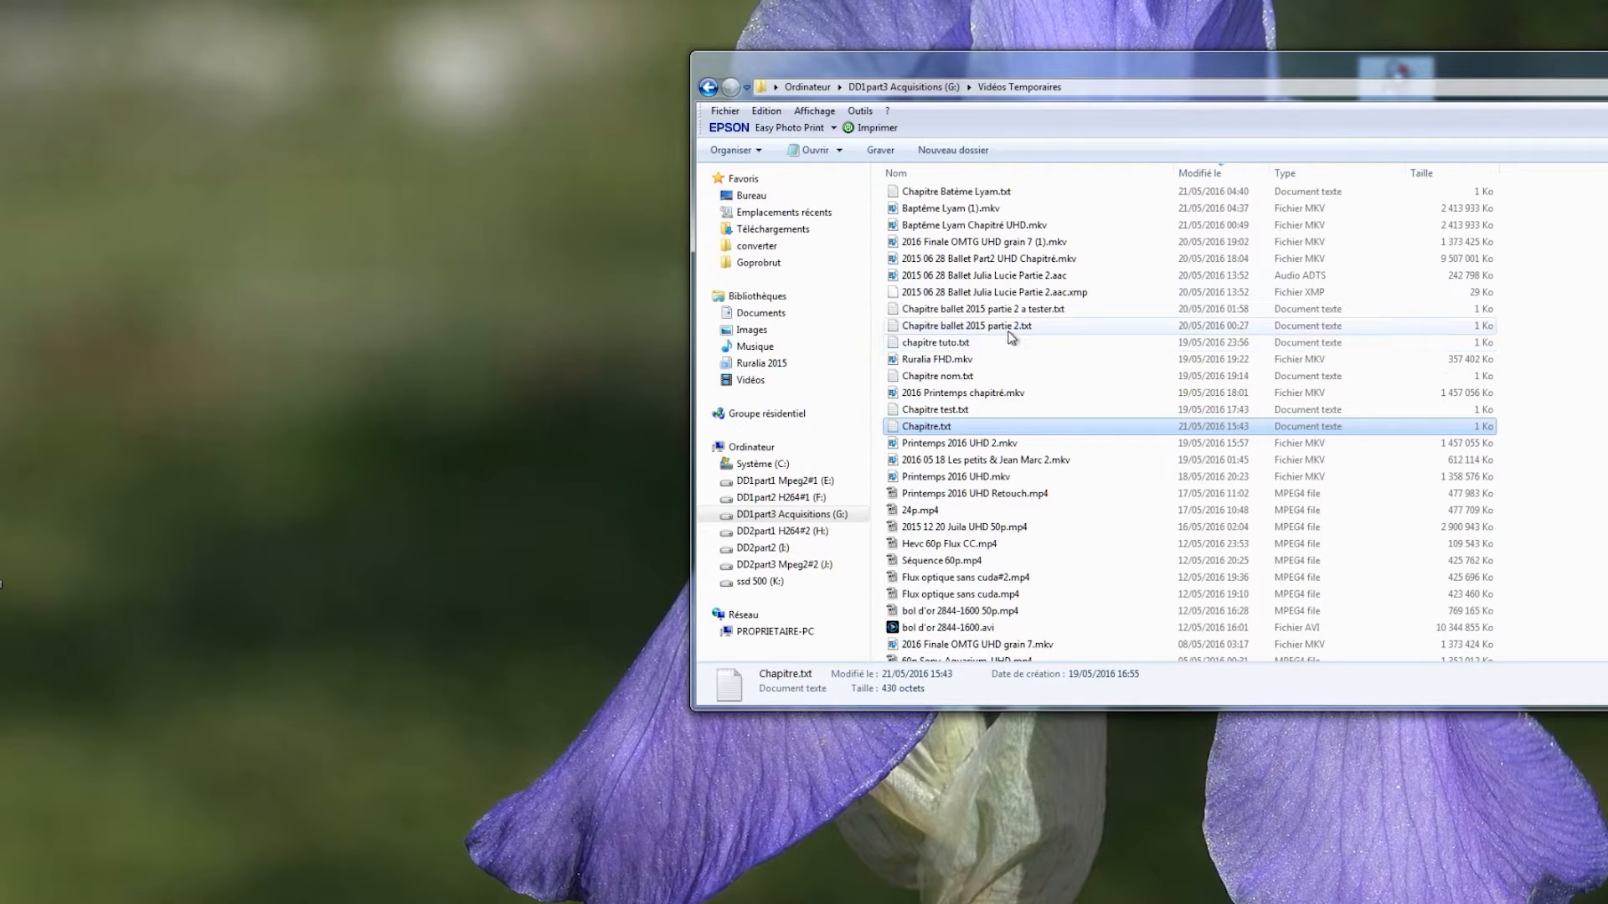
Step: Open the finished chapter file "Chapitre ballet 2015 partie 2.txt" from the Vidéos Temporaires folder
mouse_move(1012, 338)
left_click(985, 328)
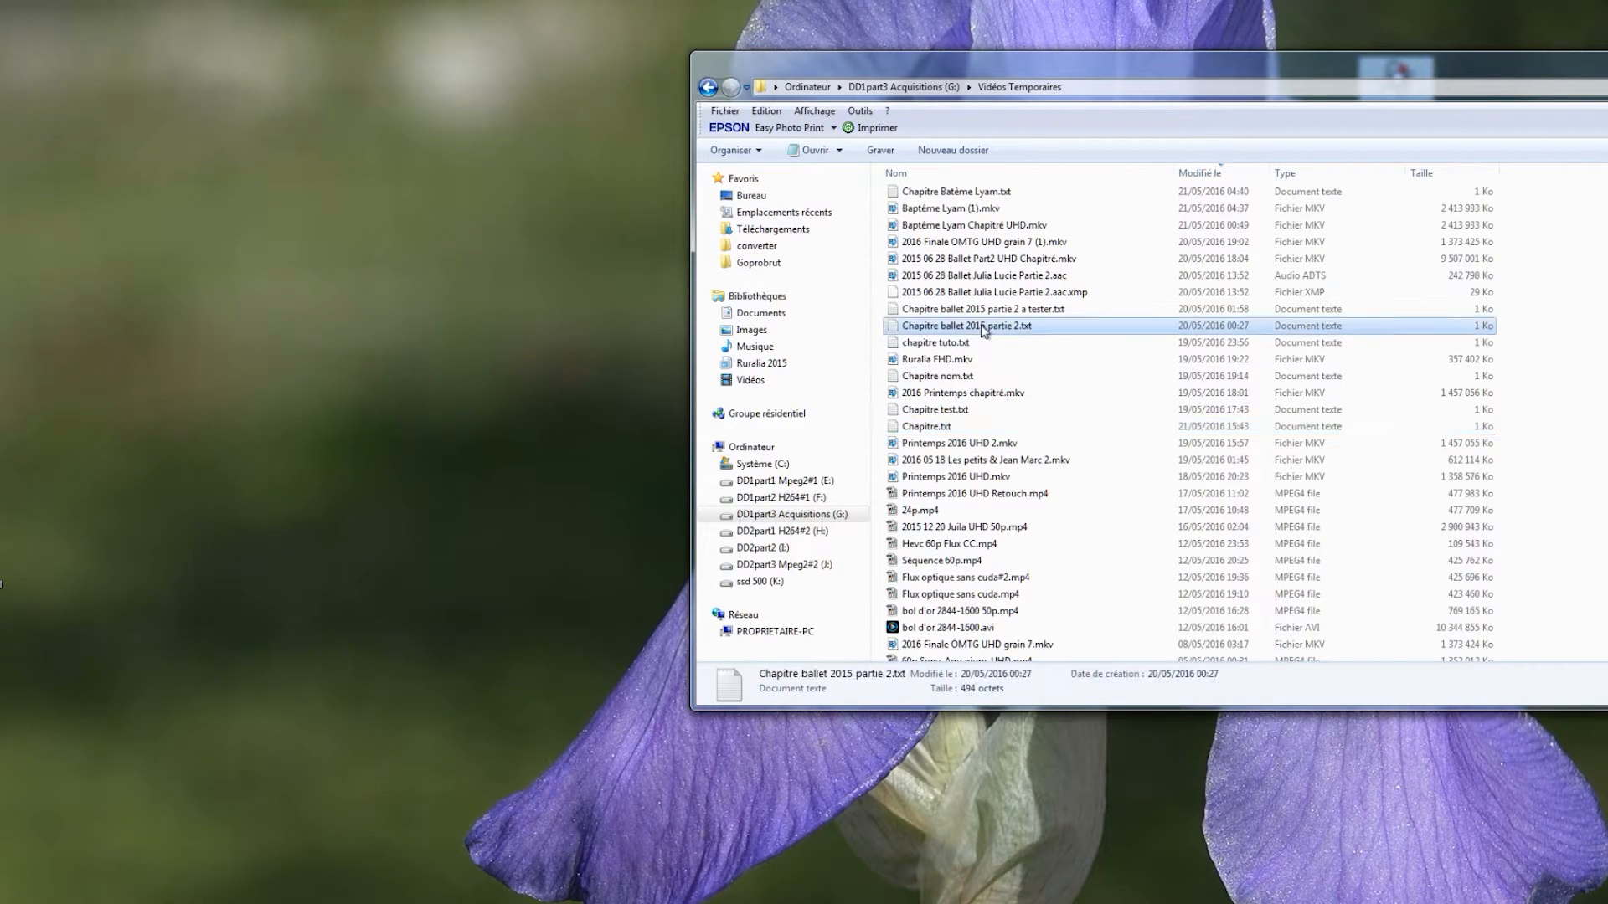
double_click(985, 329)
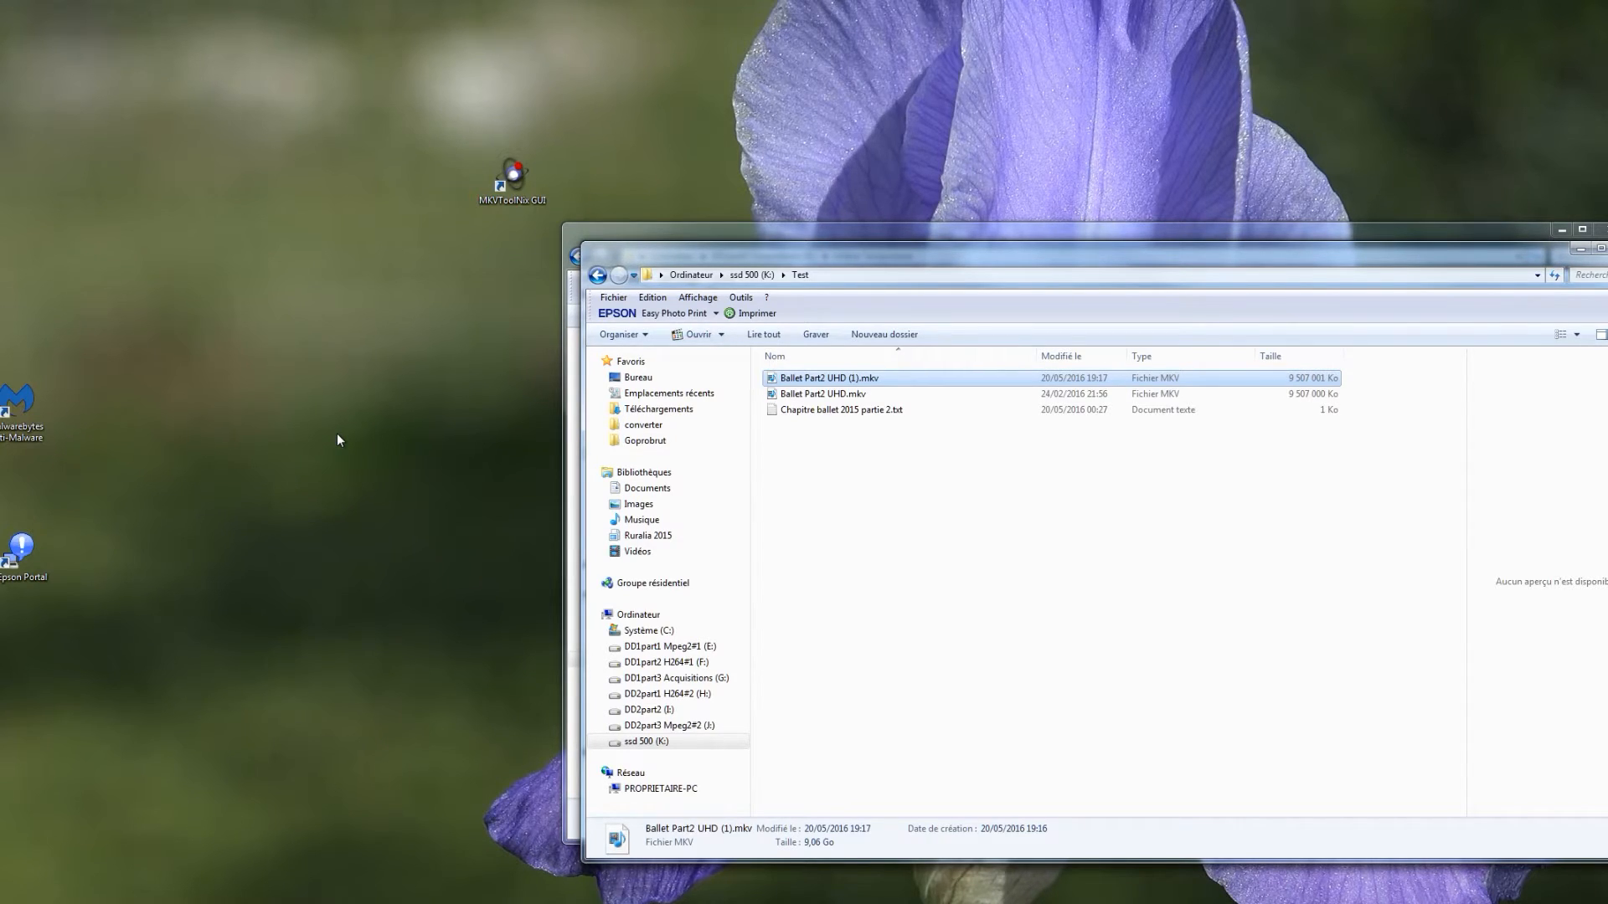
Step: Launch MKVToolNix GUI and arrange its window beside the Test folder containing Ballet Part2 UHD.mkv and the chapter file
double_click(516, 183)
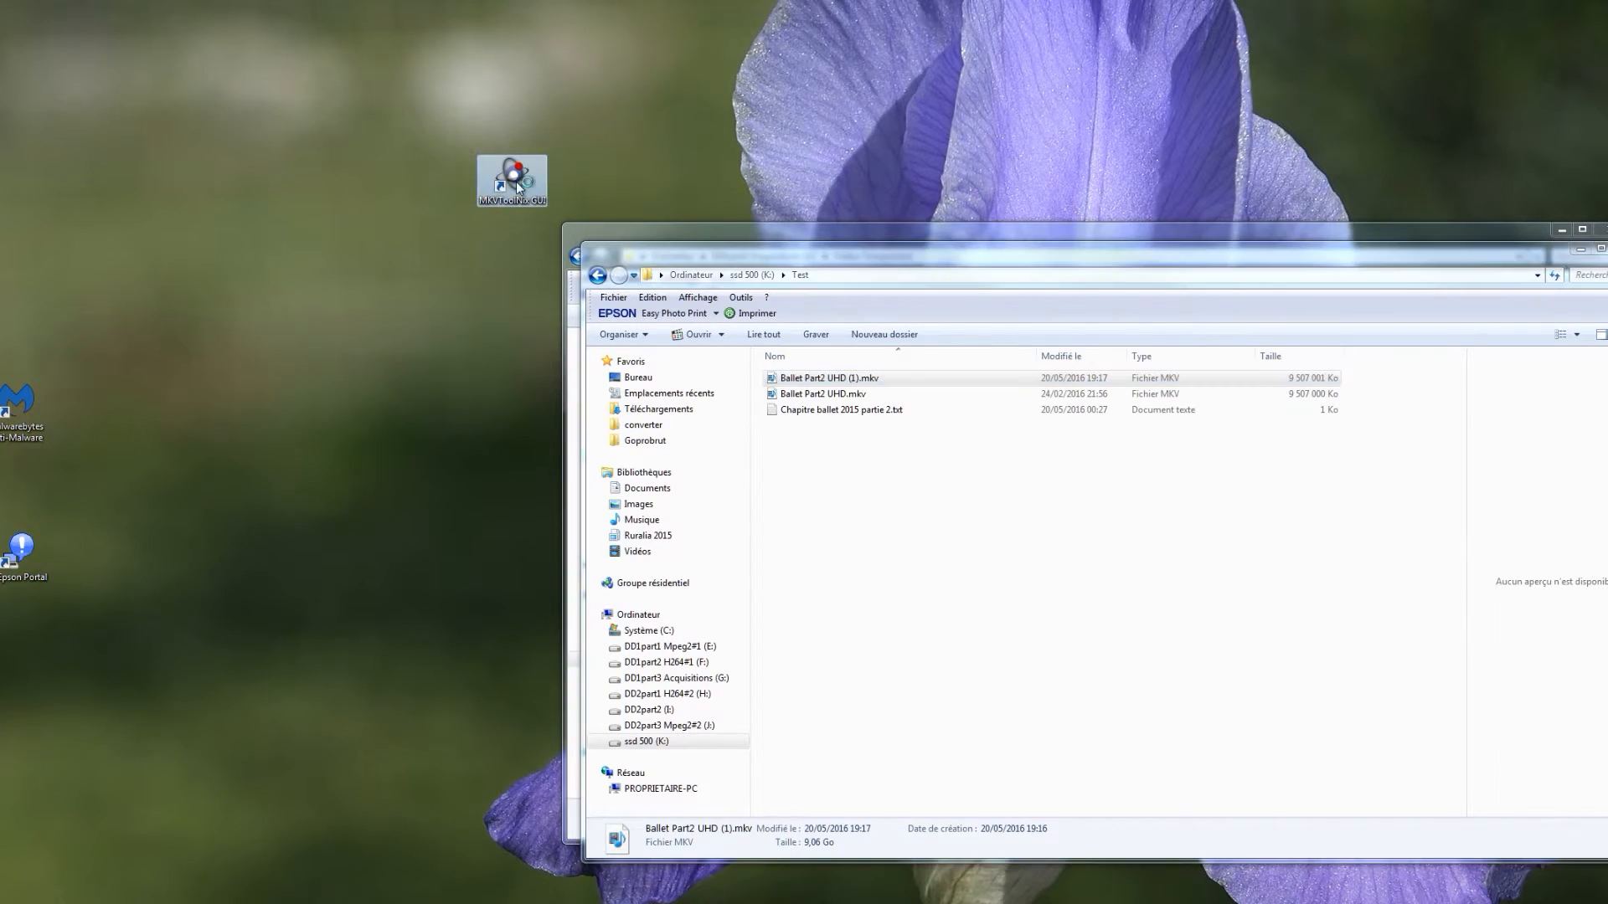
left_click_drag(237, 25, 505, 226)
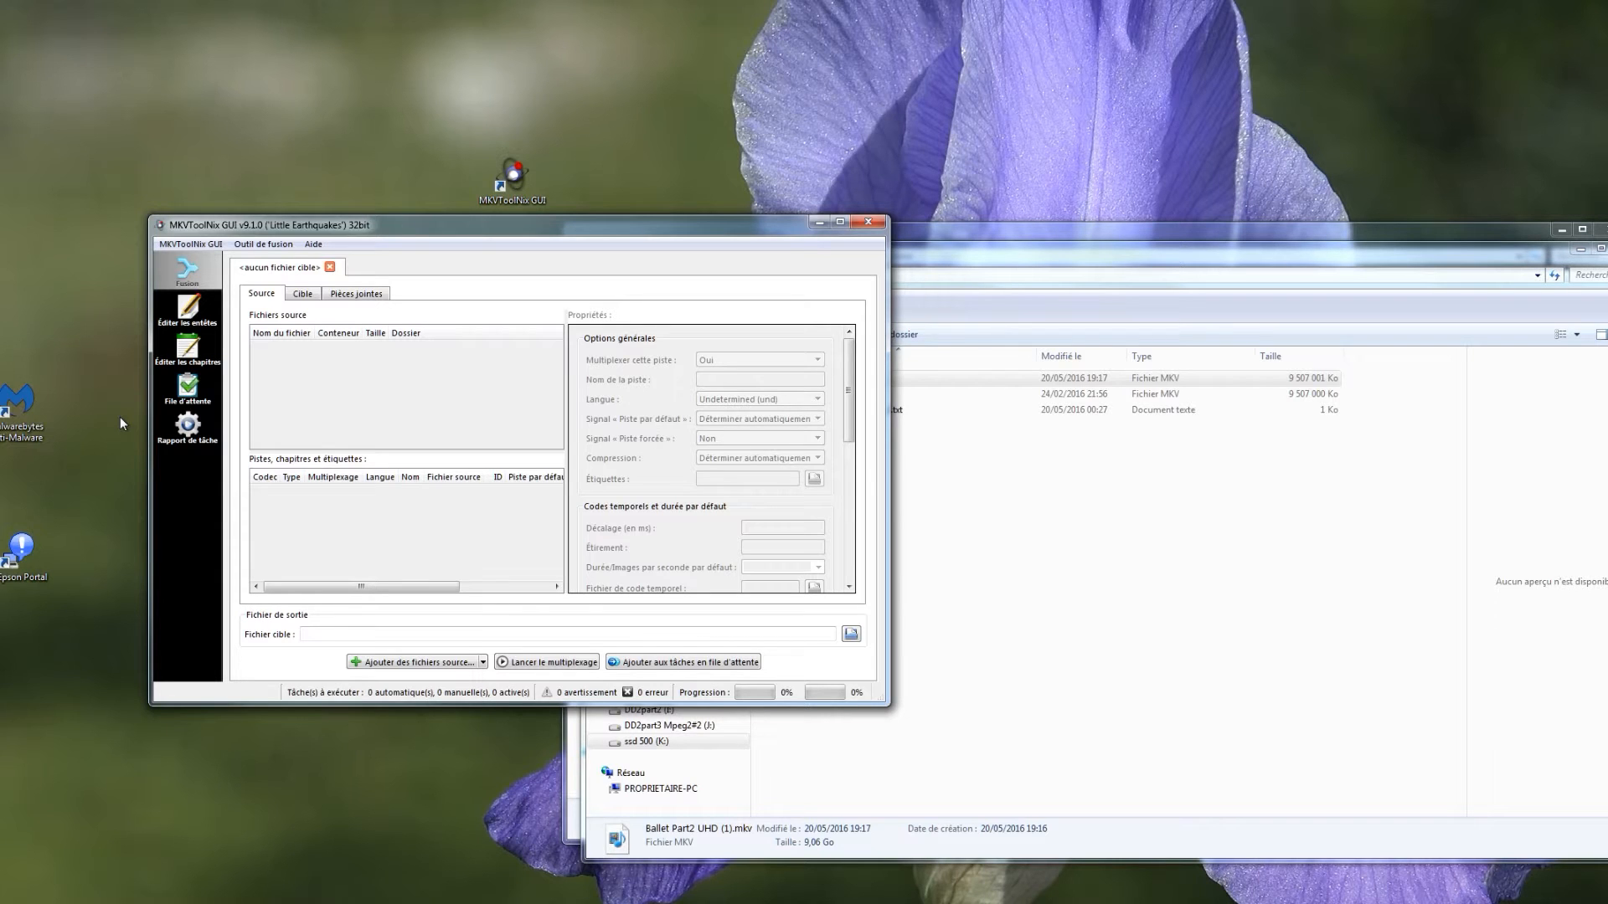
left_click_drag(1040, 237, 1330, 238)
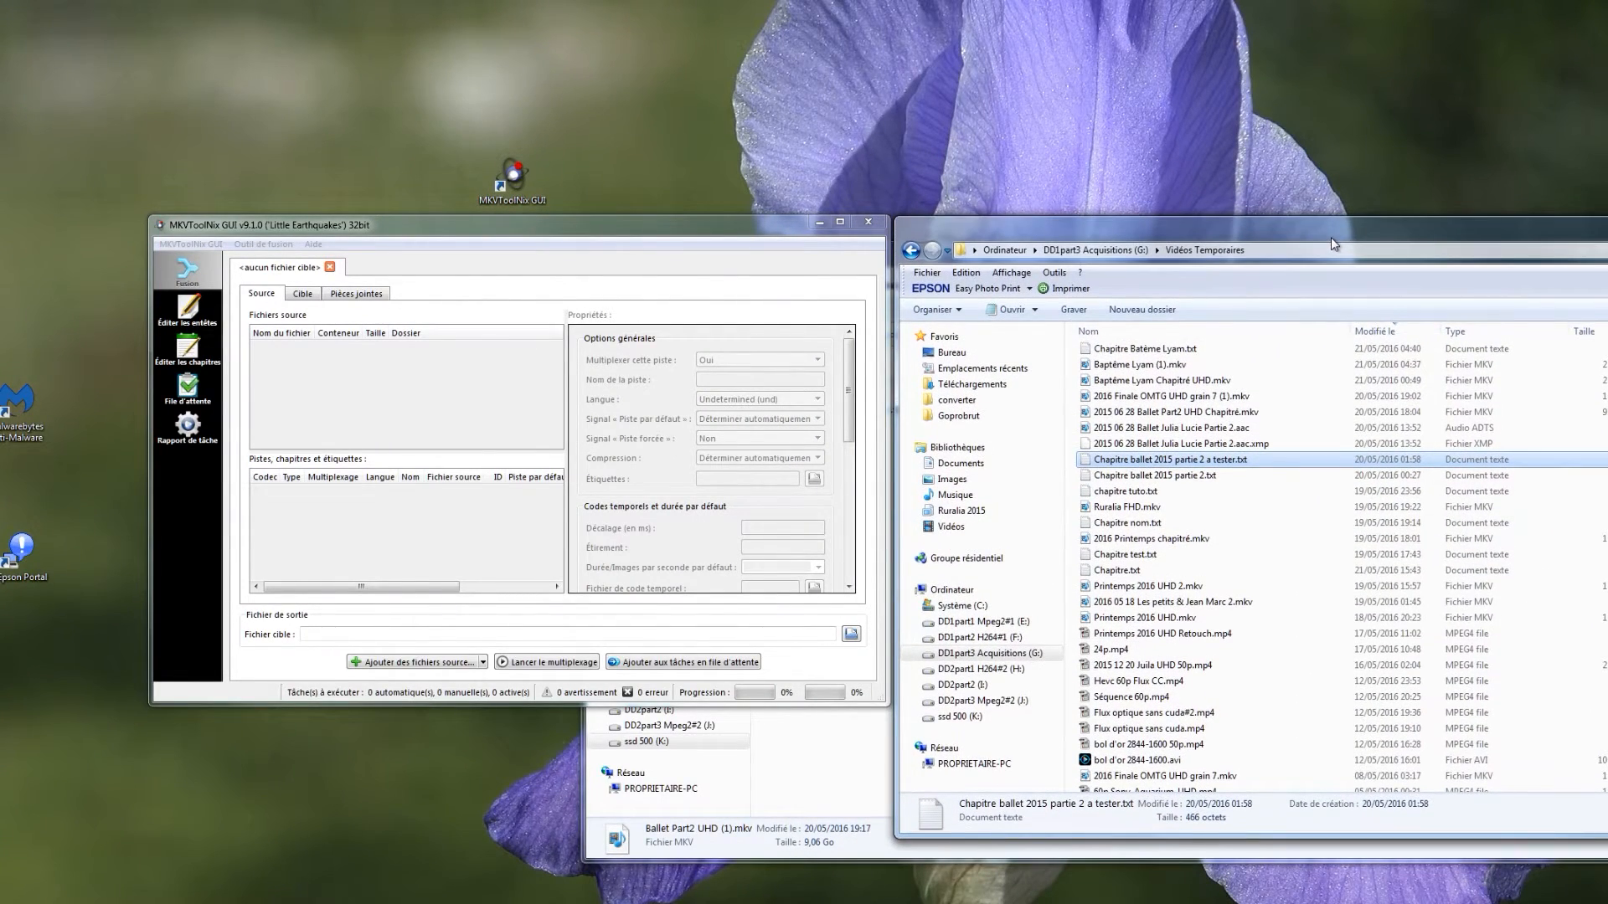
left_click(850, 796)
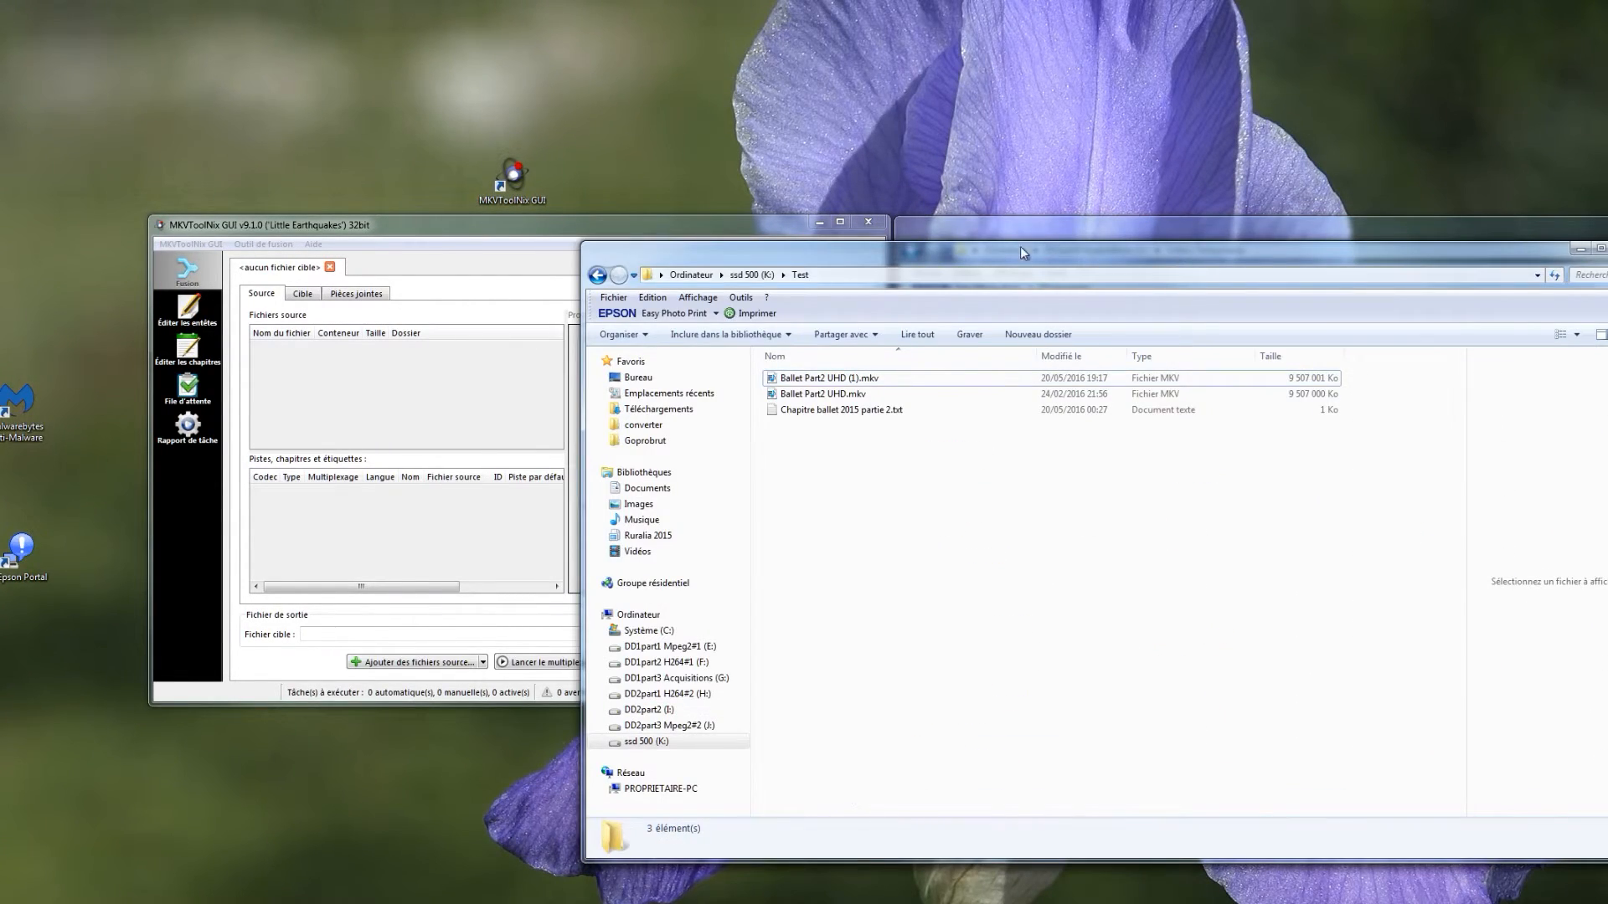
left_click_drag(1023, 260, 1339, 234)
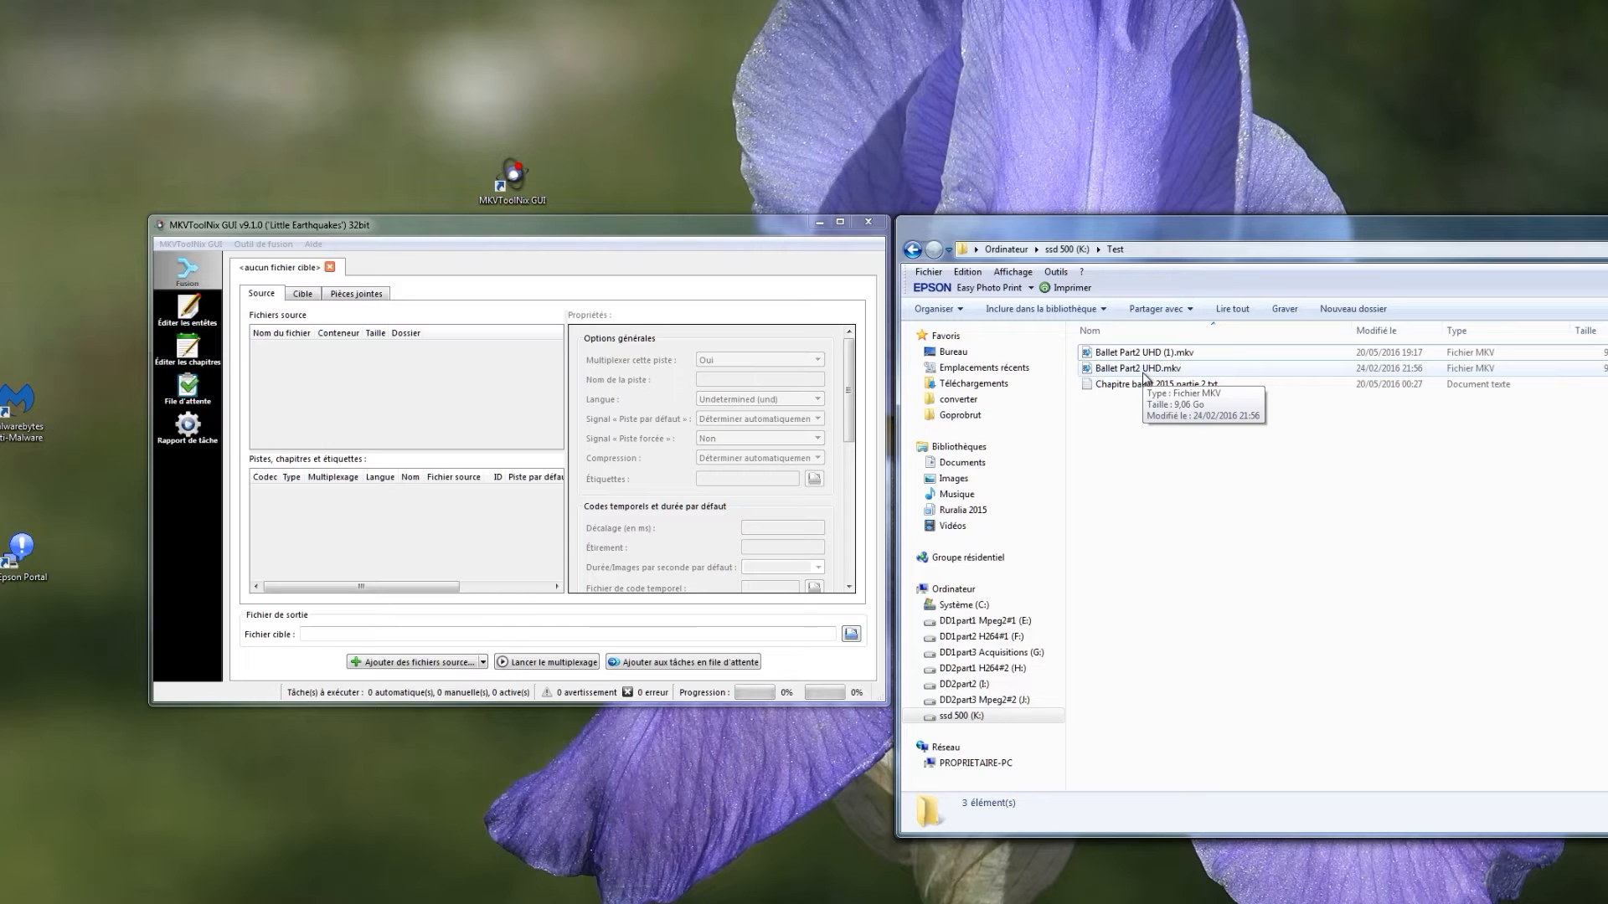
Step: Add Ballet Part2 UHD.mkv as the source file and assign "Chapitre ballet 2015 partie 2.txt" as the output's chapter file
left_click_drag(1139, 374, 411, 421)
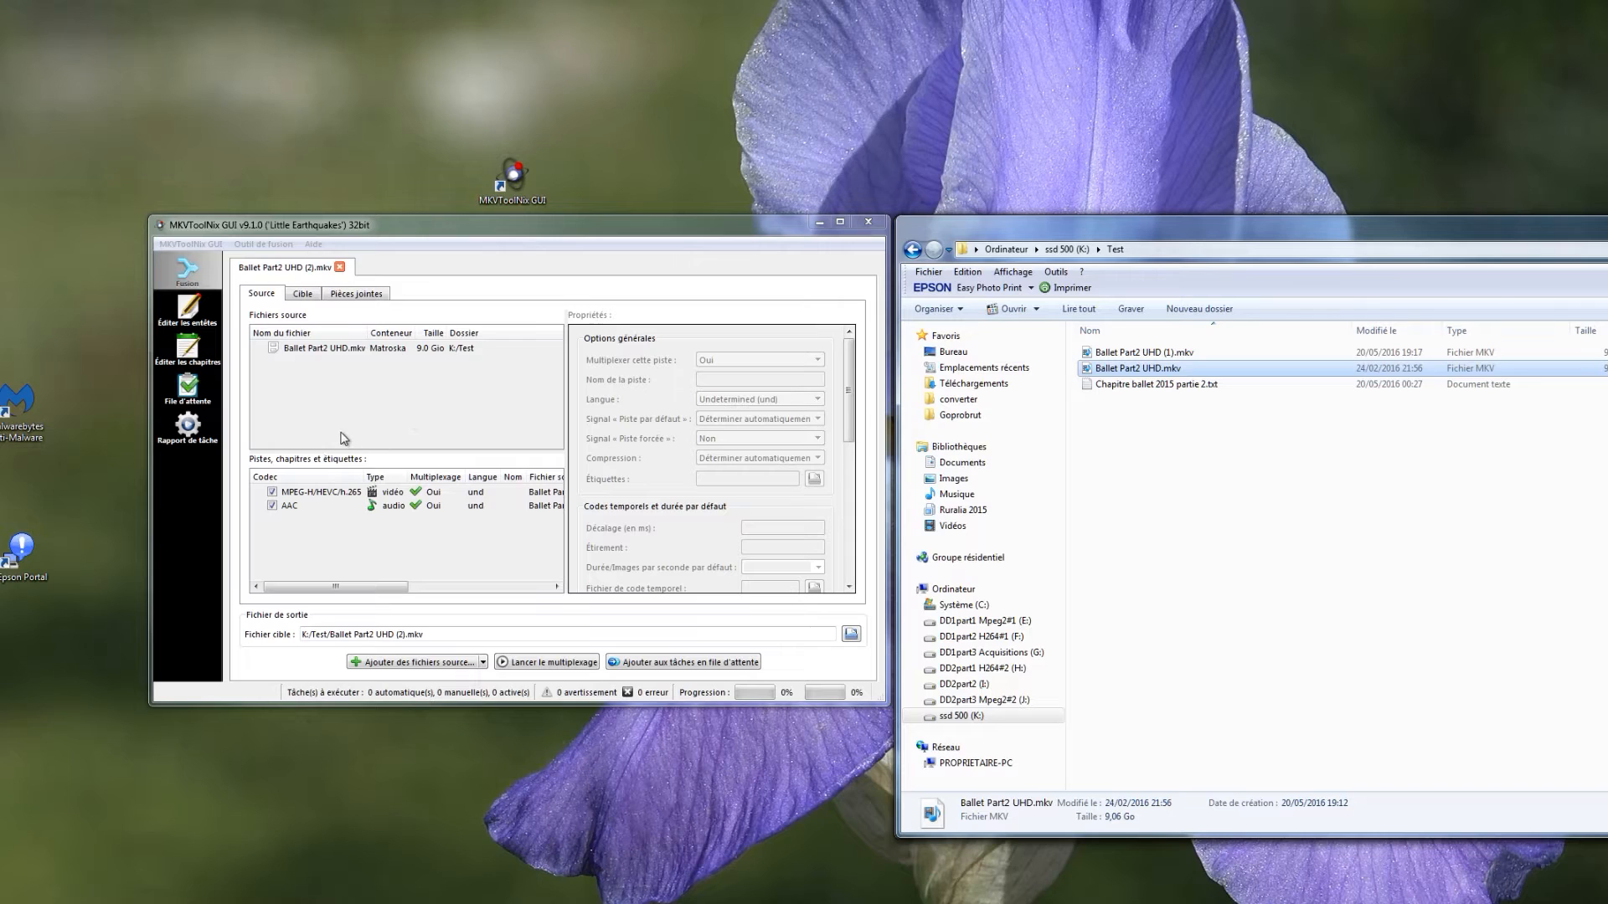
left_click_drag(1041, 240, 1044, 242)
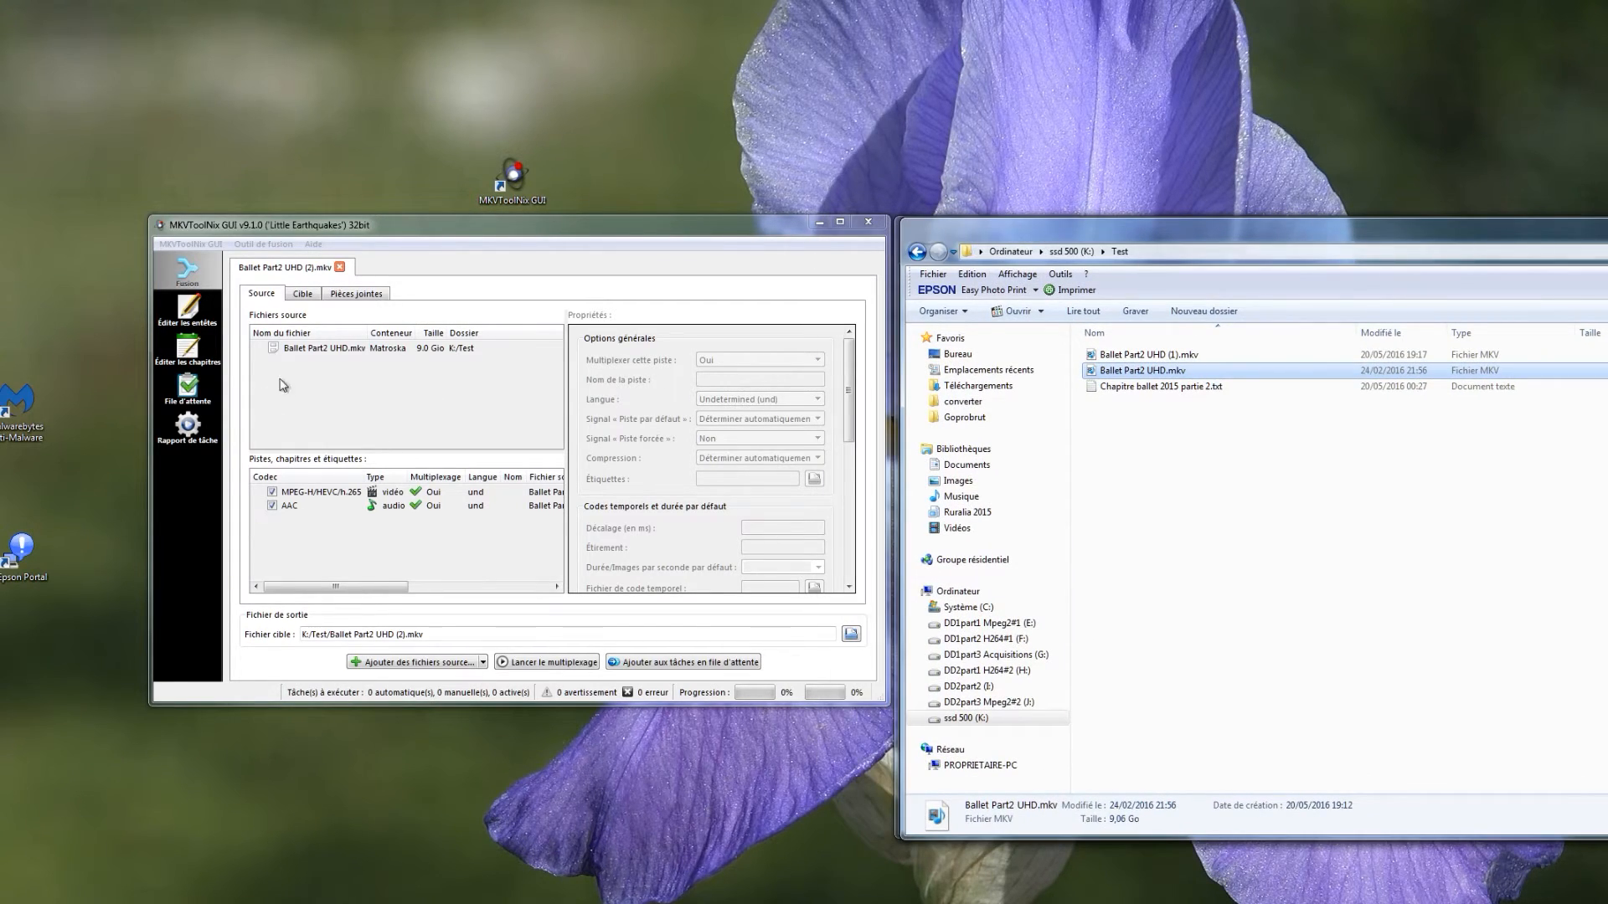
left_click(302, 295)
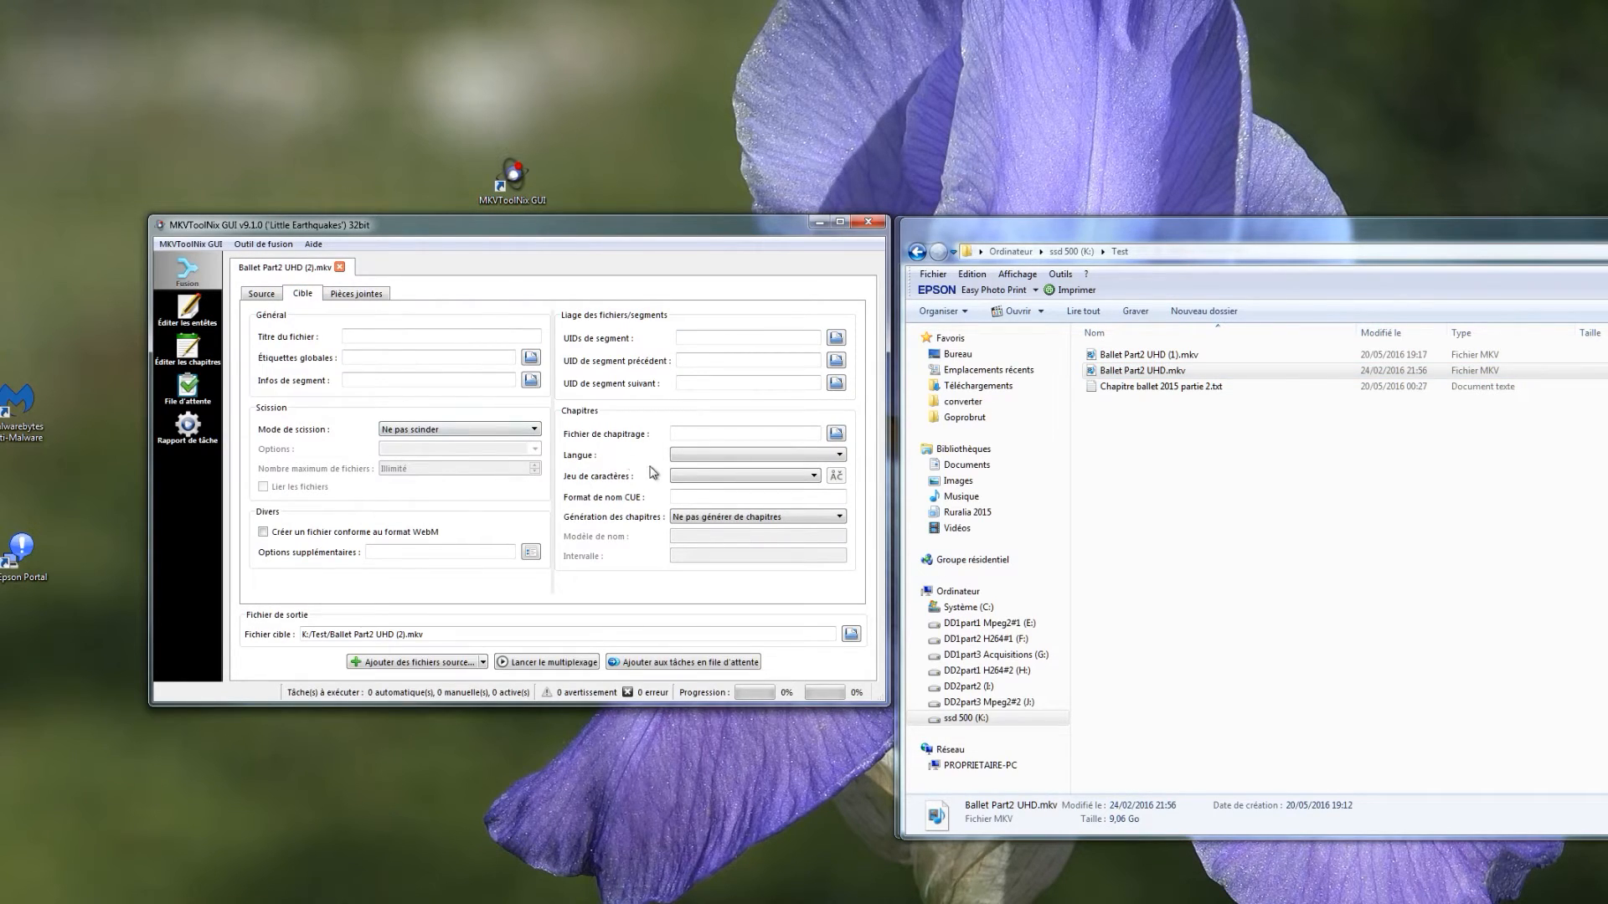
left_click(835, 434)
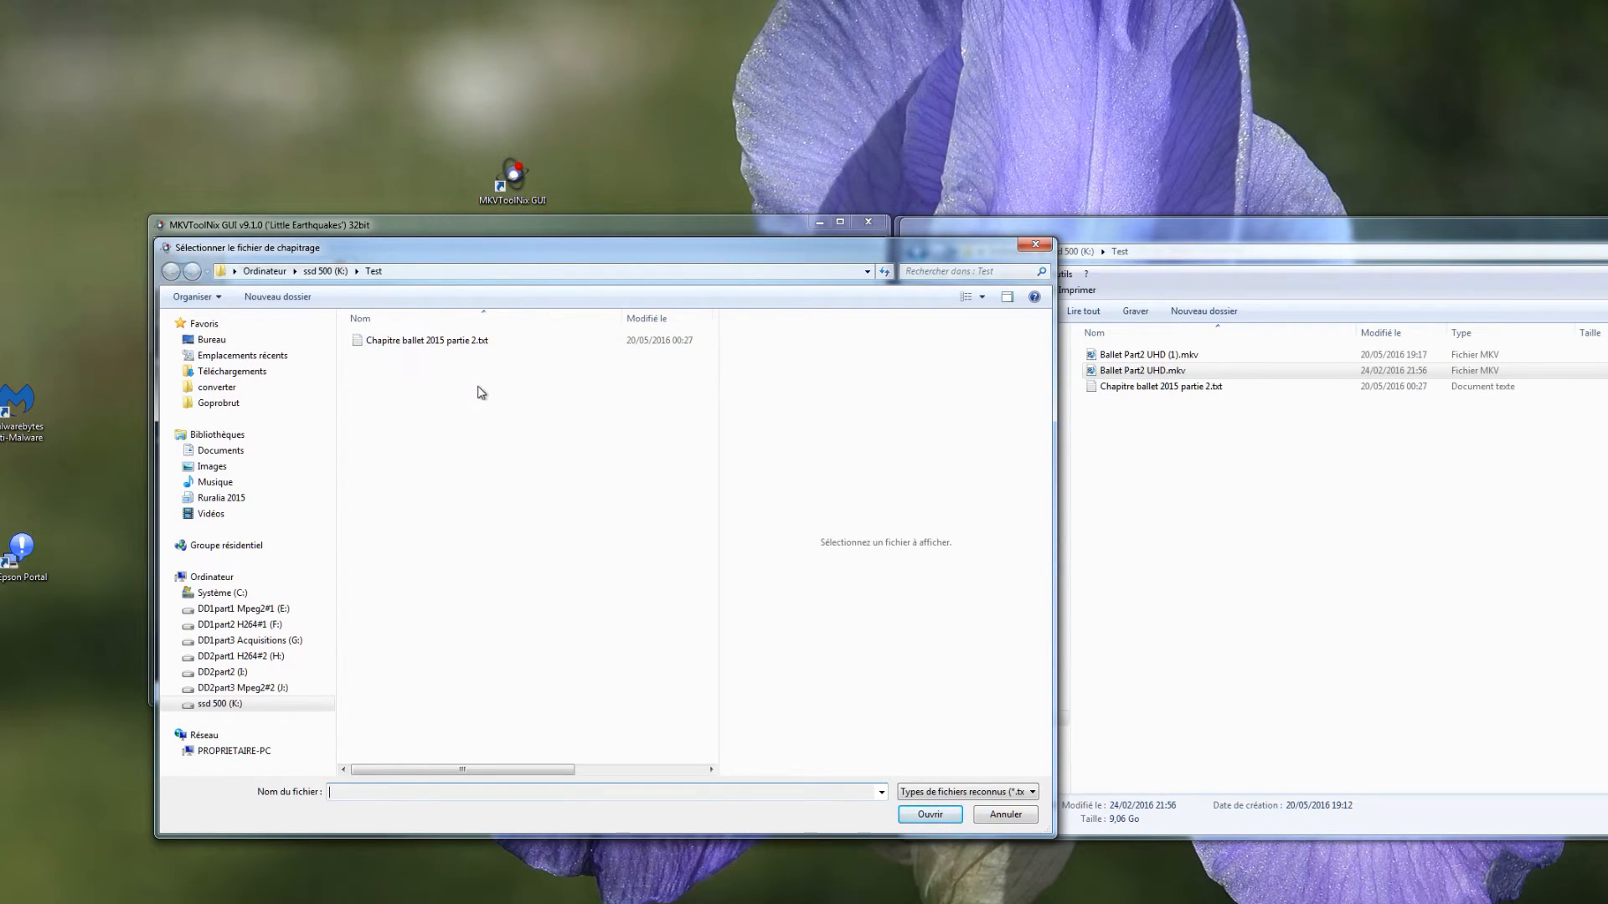
left_click(437, 345)
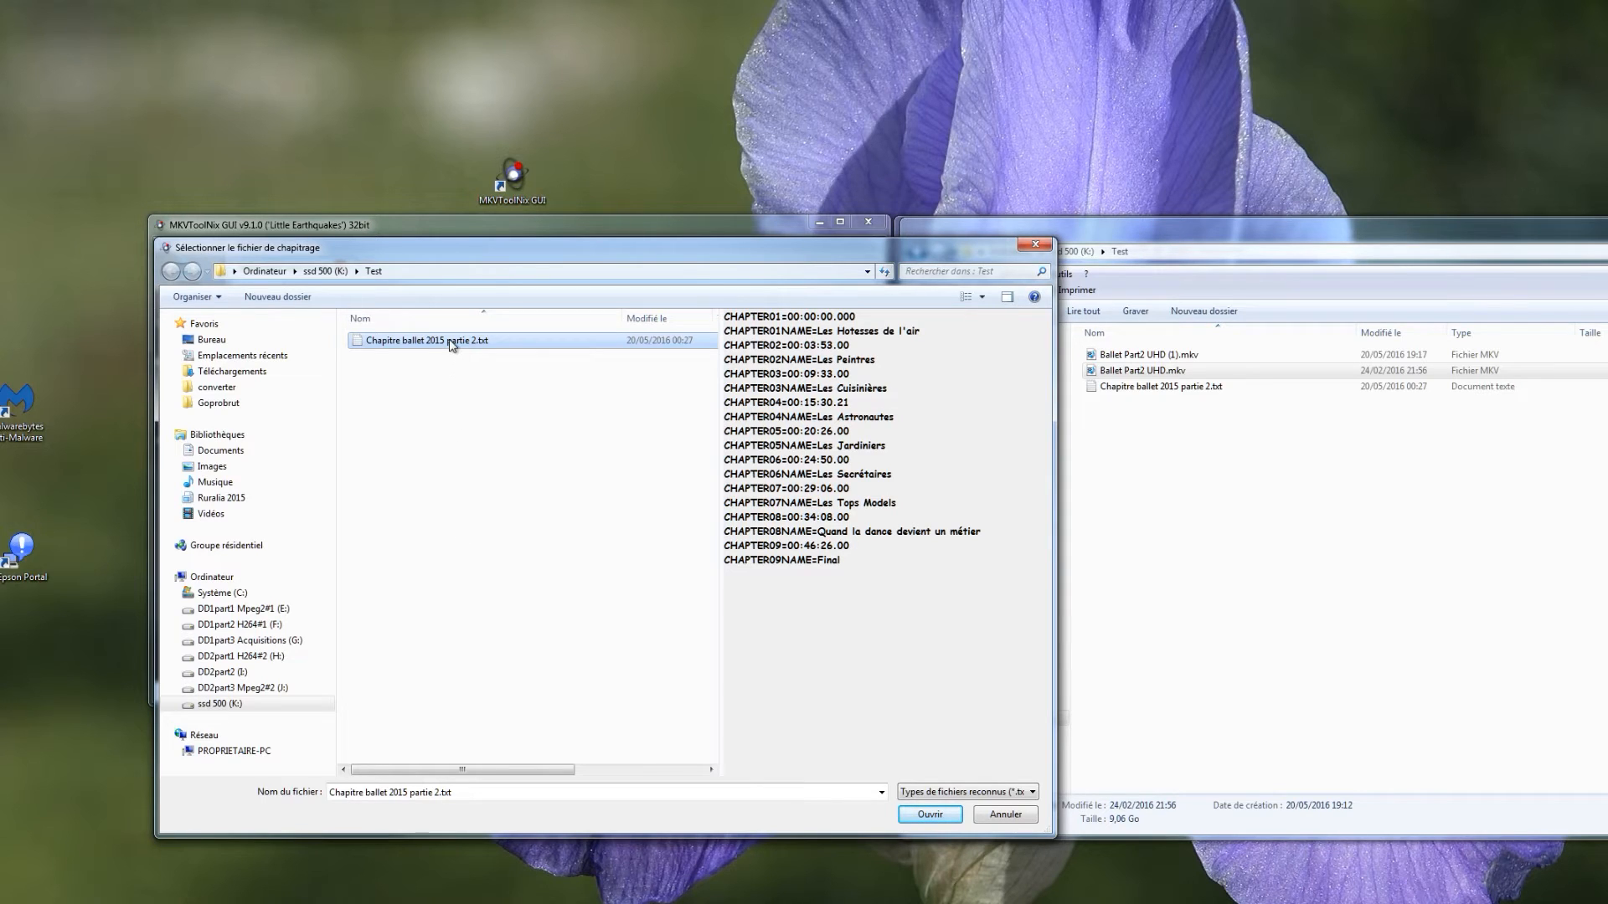
left_click(929, 815)
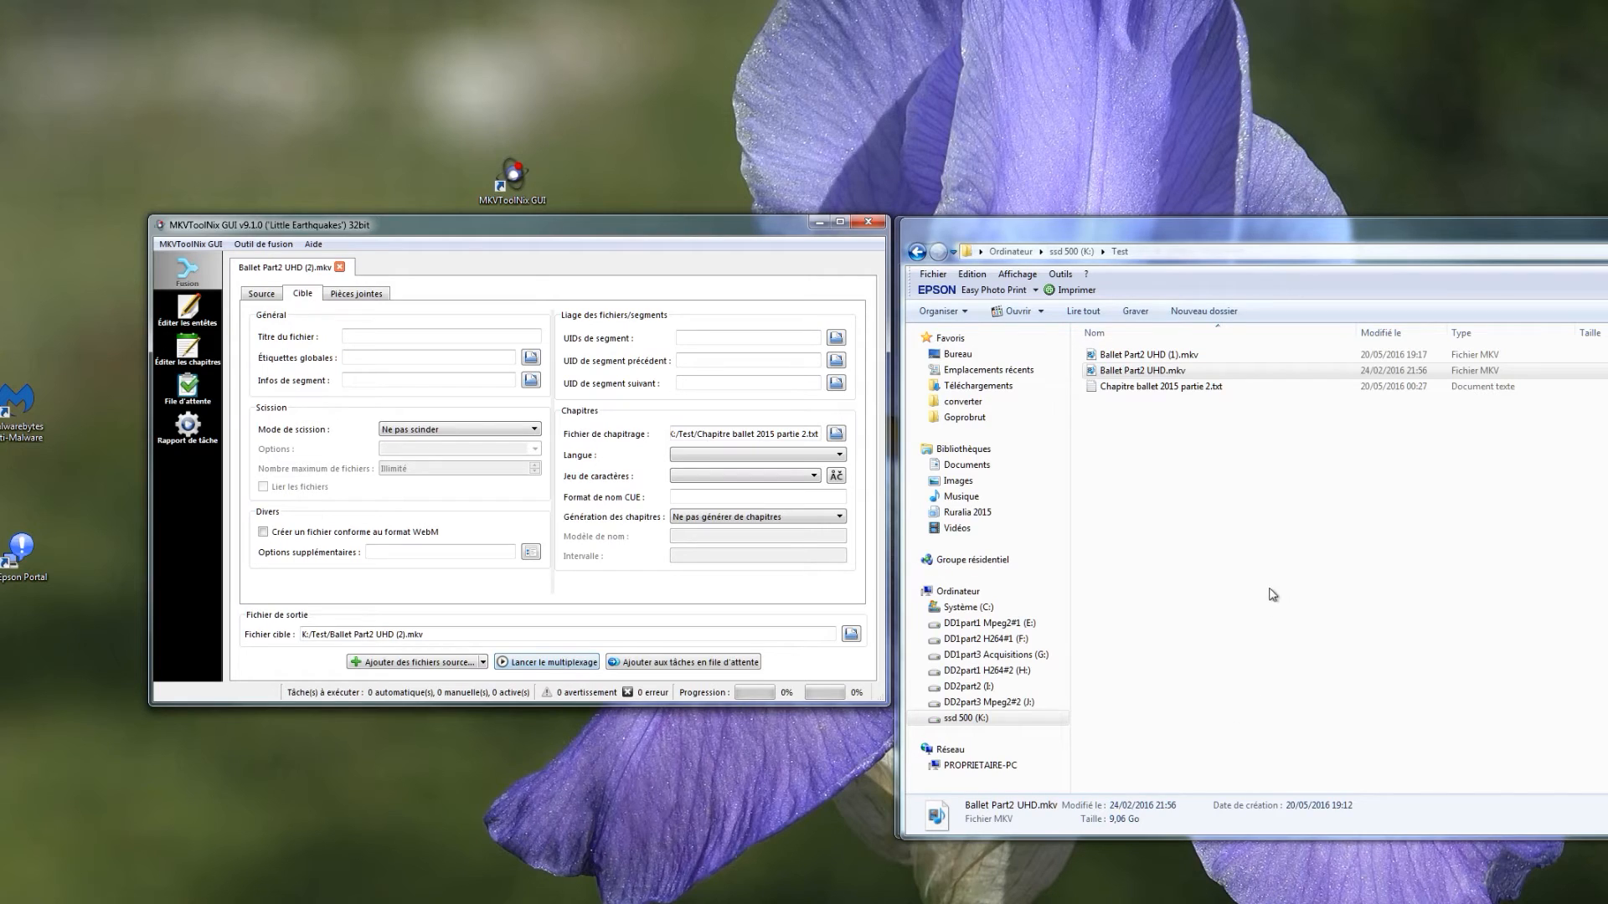
Step: Play the original Ballet Part2 UHD.mkv from the Test folder and check the player's navigation options for chapters
left_click(1171, 375)
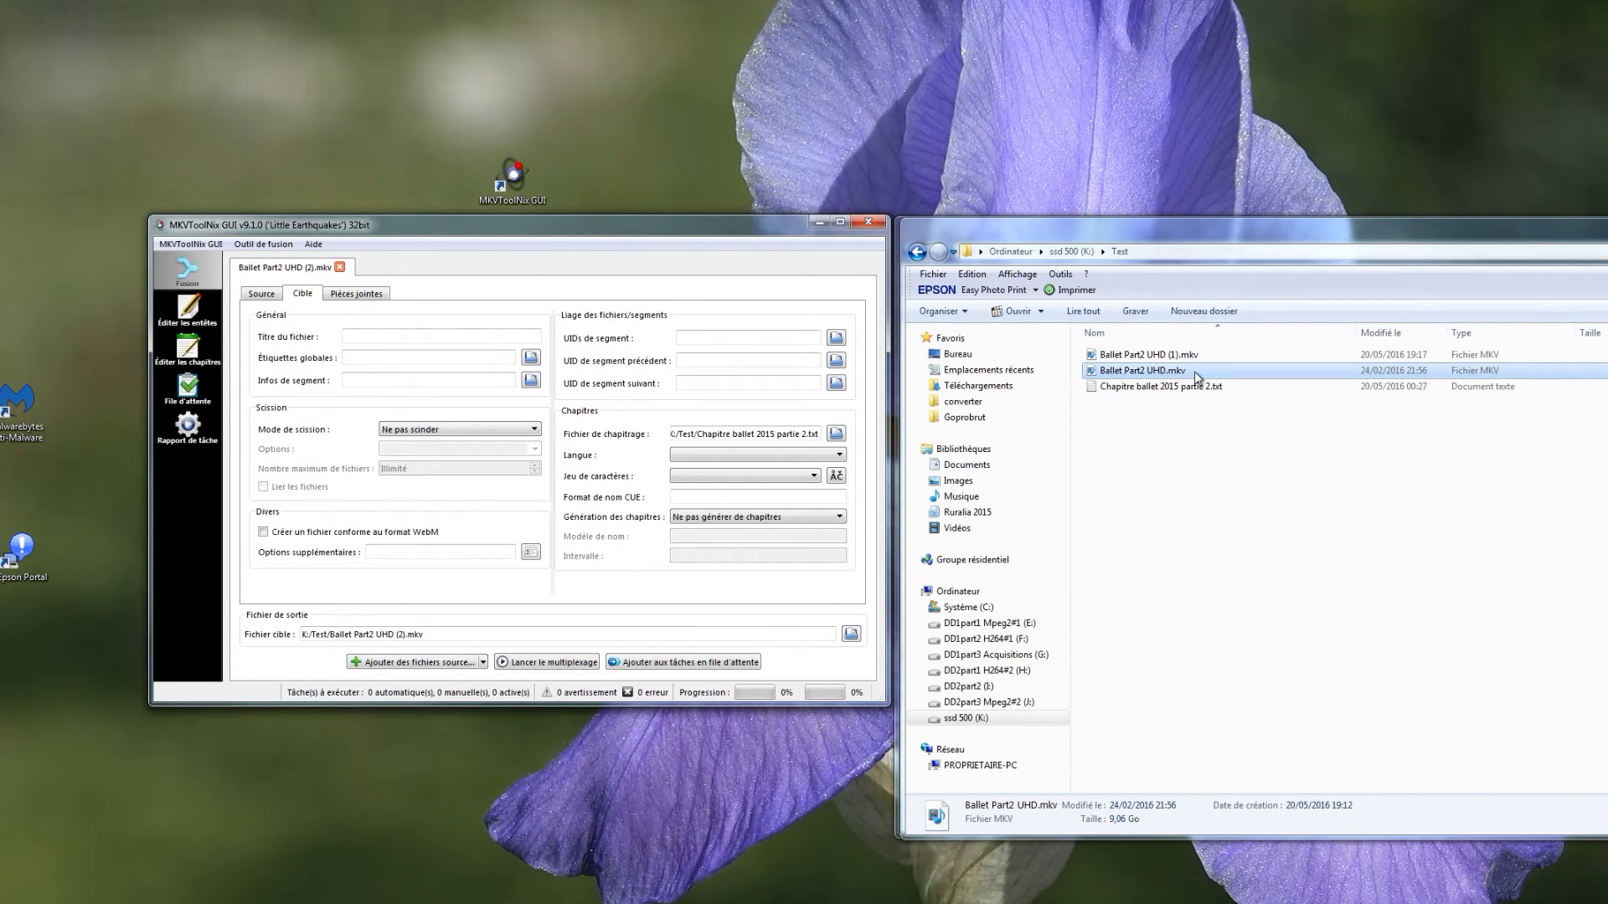
double_click(1194, 370)
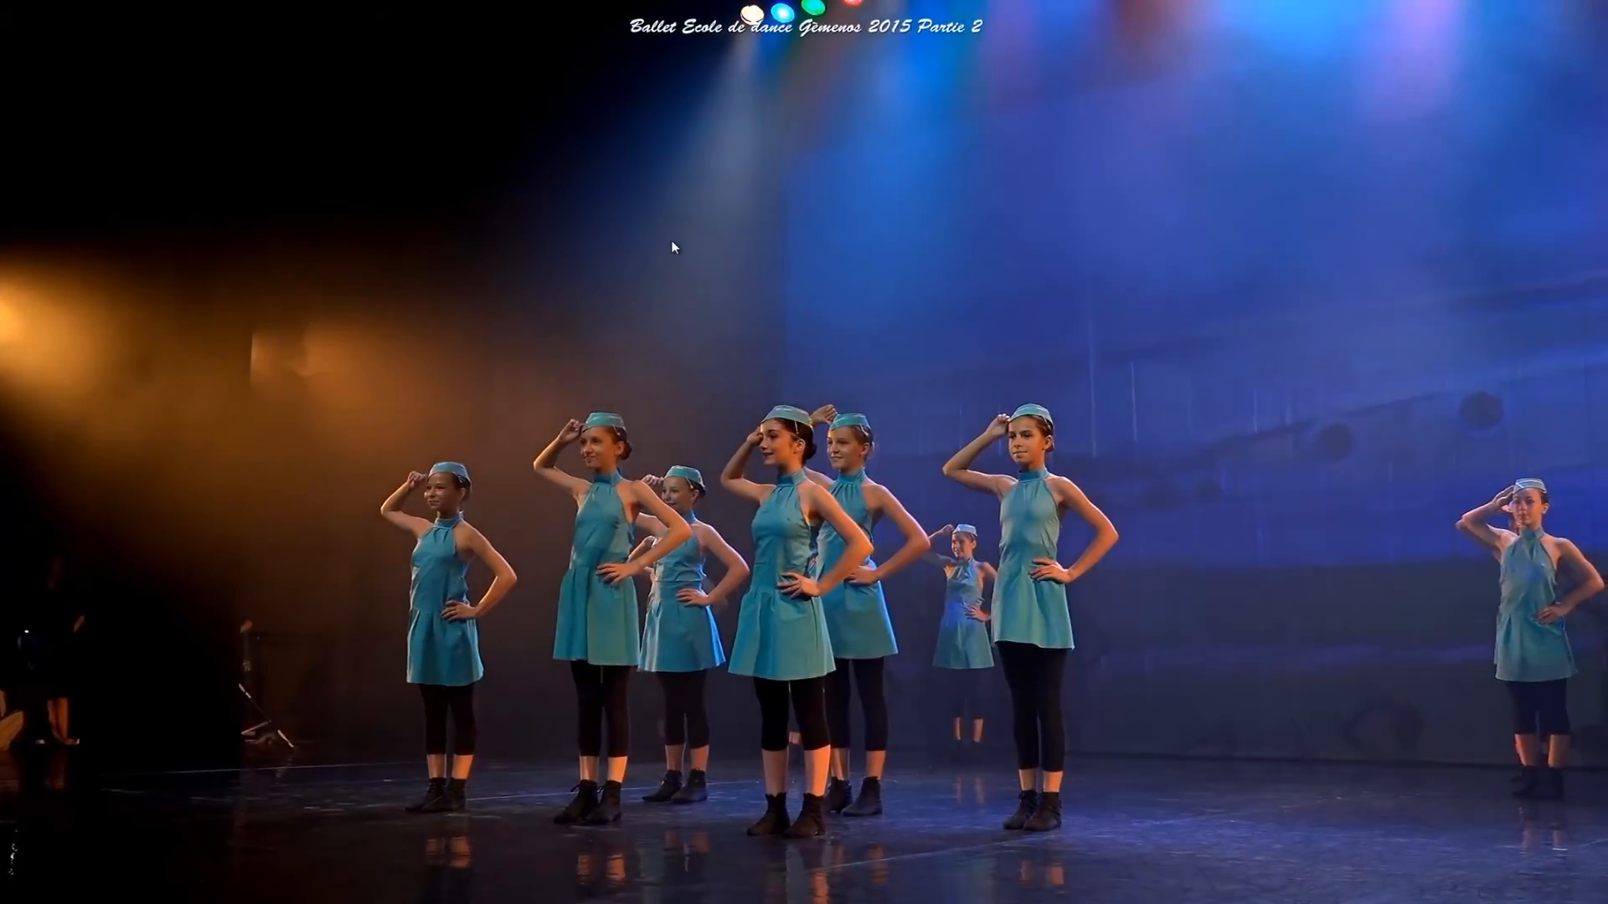
right_click(670, 248)
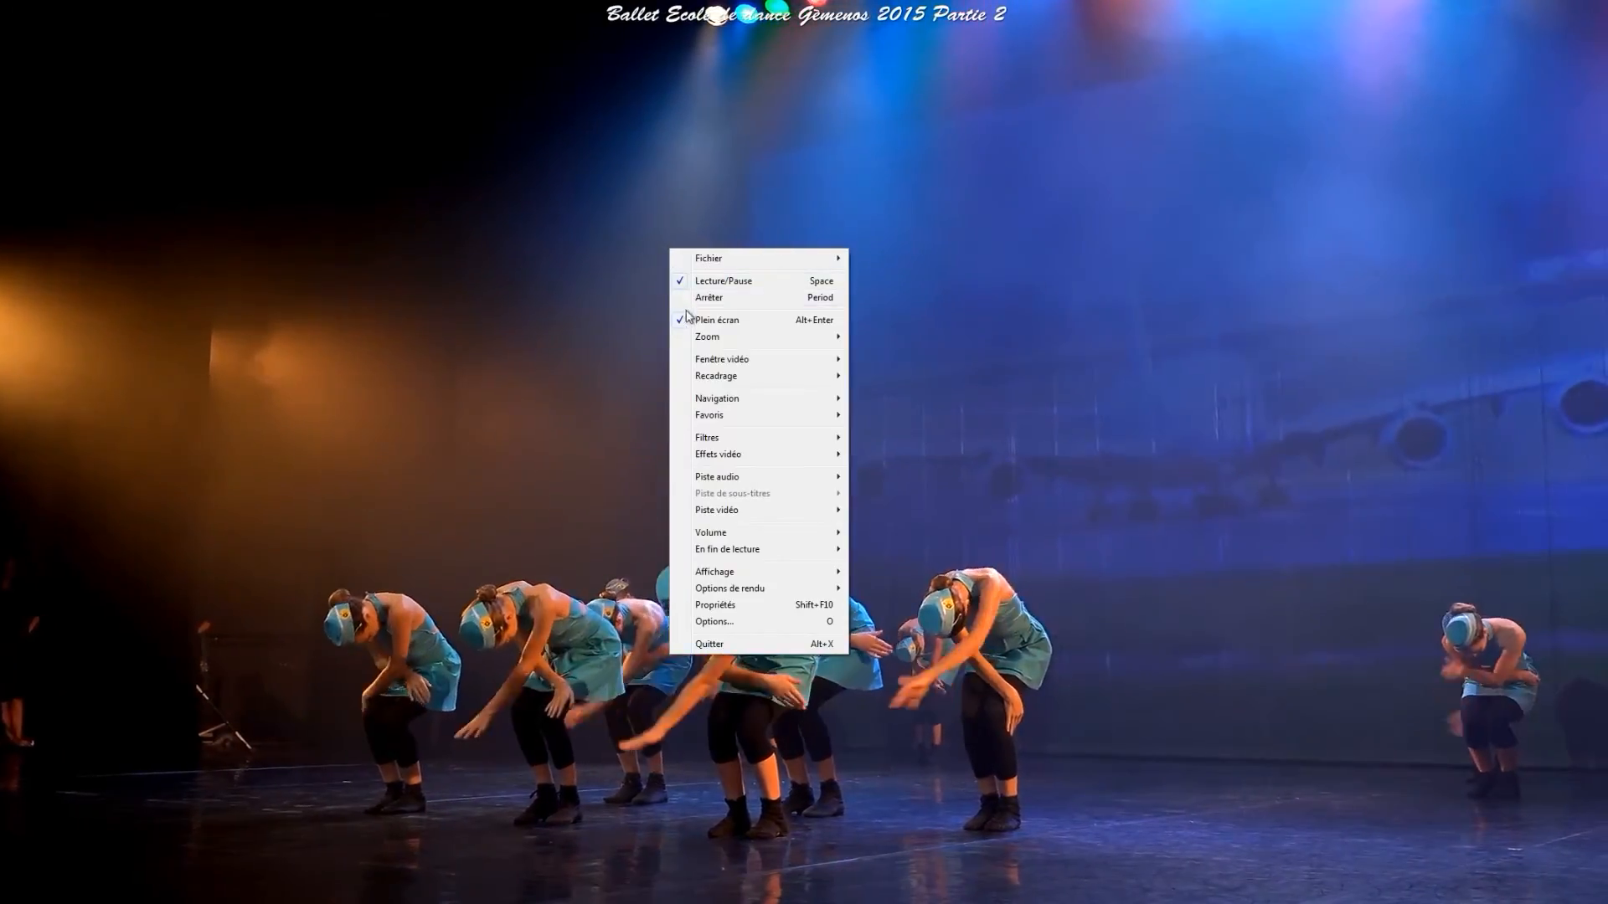
mouse_move(708, 442)
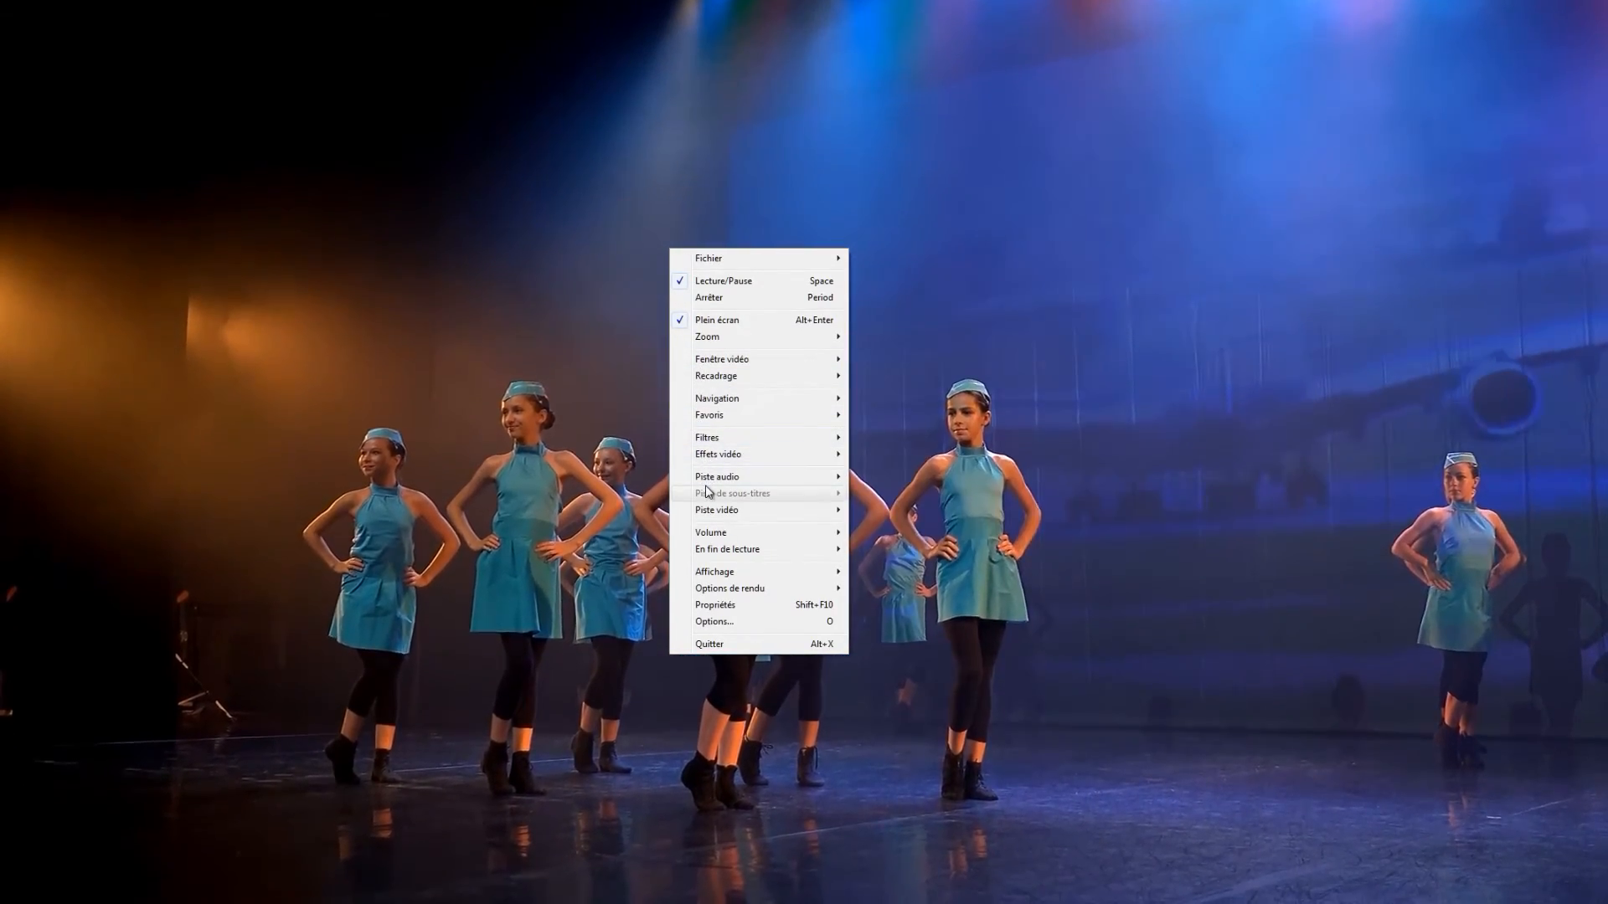
mouse_move(724, 404)
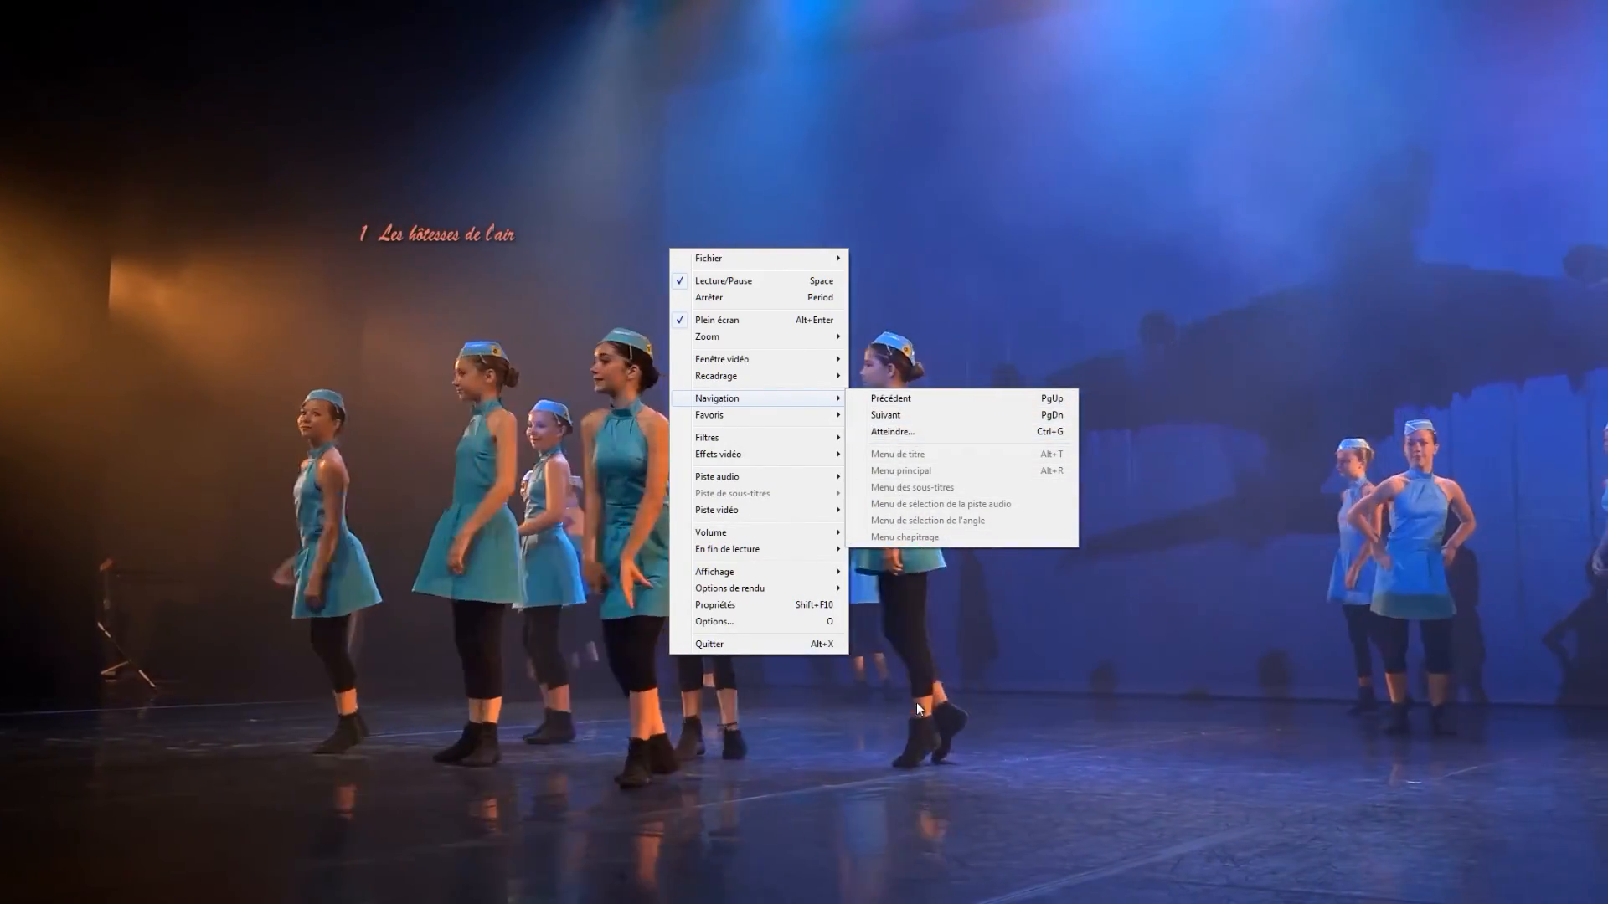
left_click(917, 702)
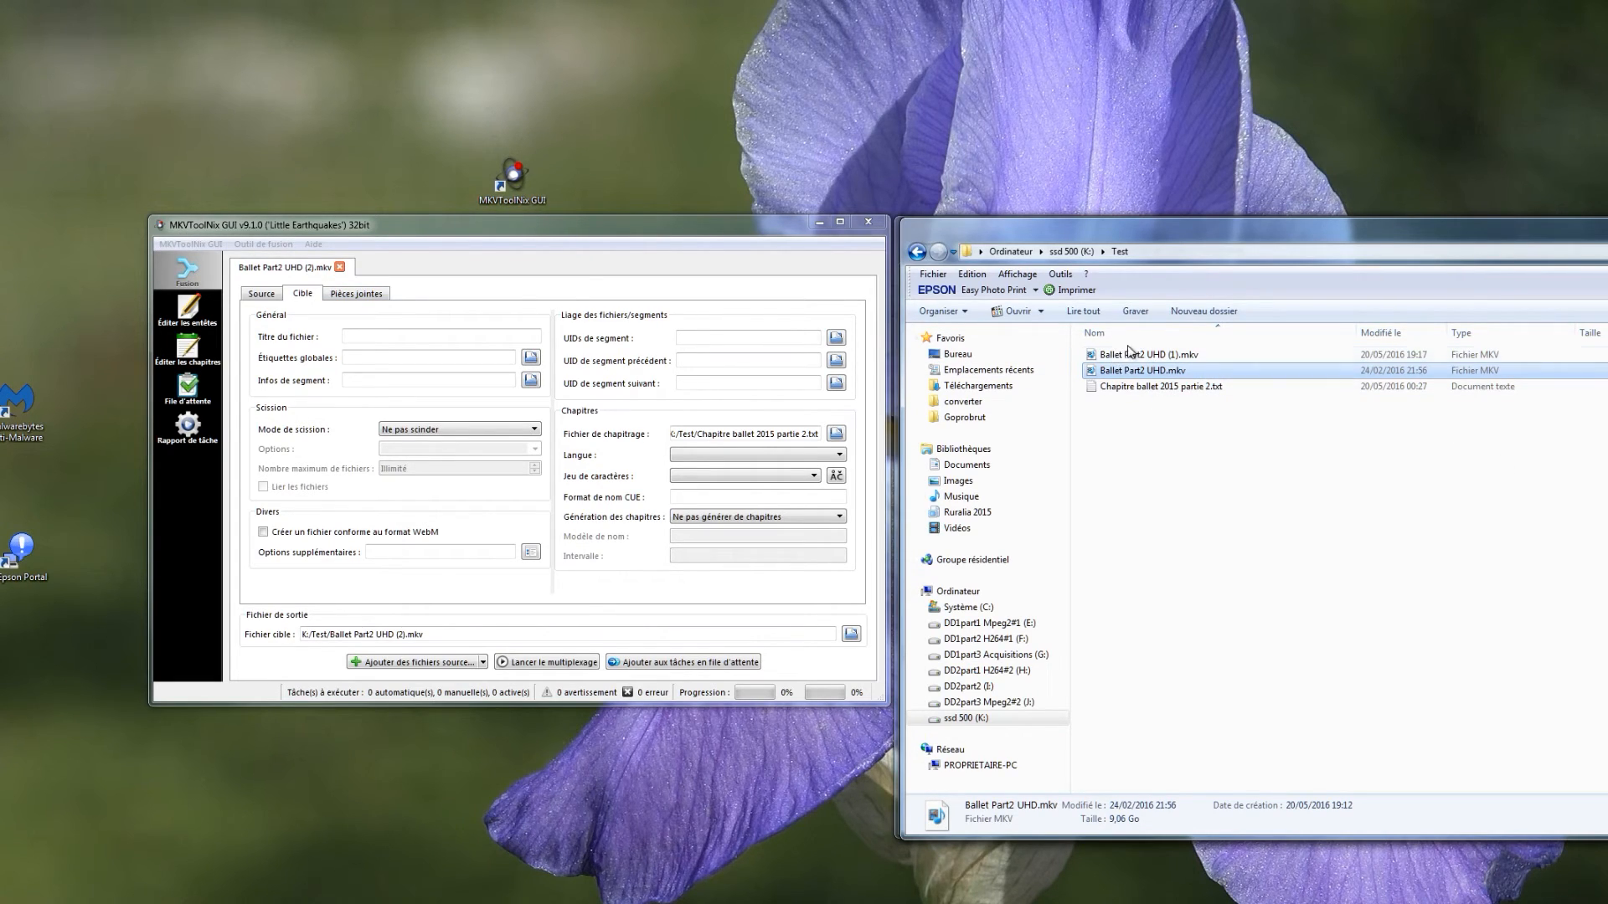
Step: Play Ballet Part2 UHD (1).mkv from the Test folder and jump to the chapter "Les Astronautes"
double_click(1167, 358)
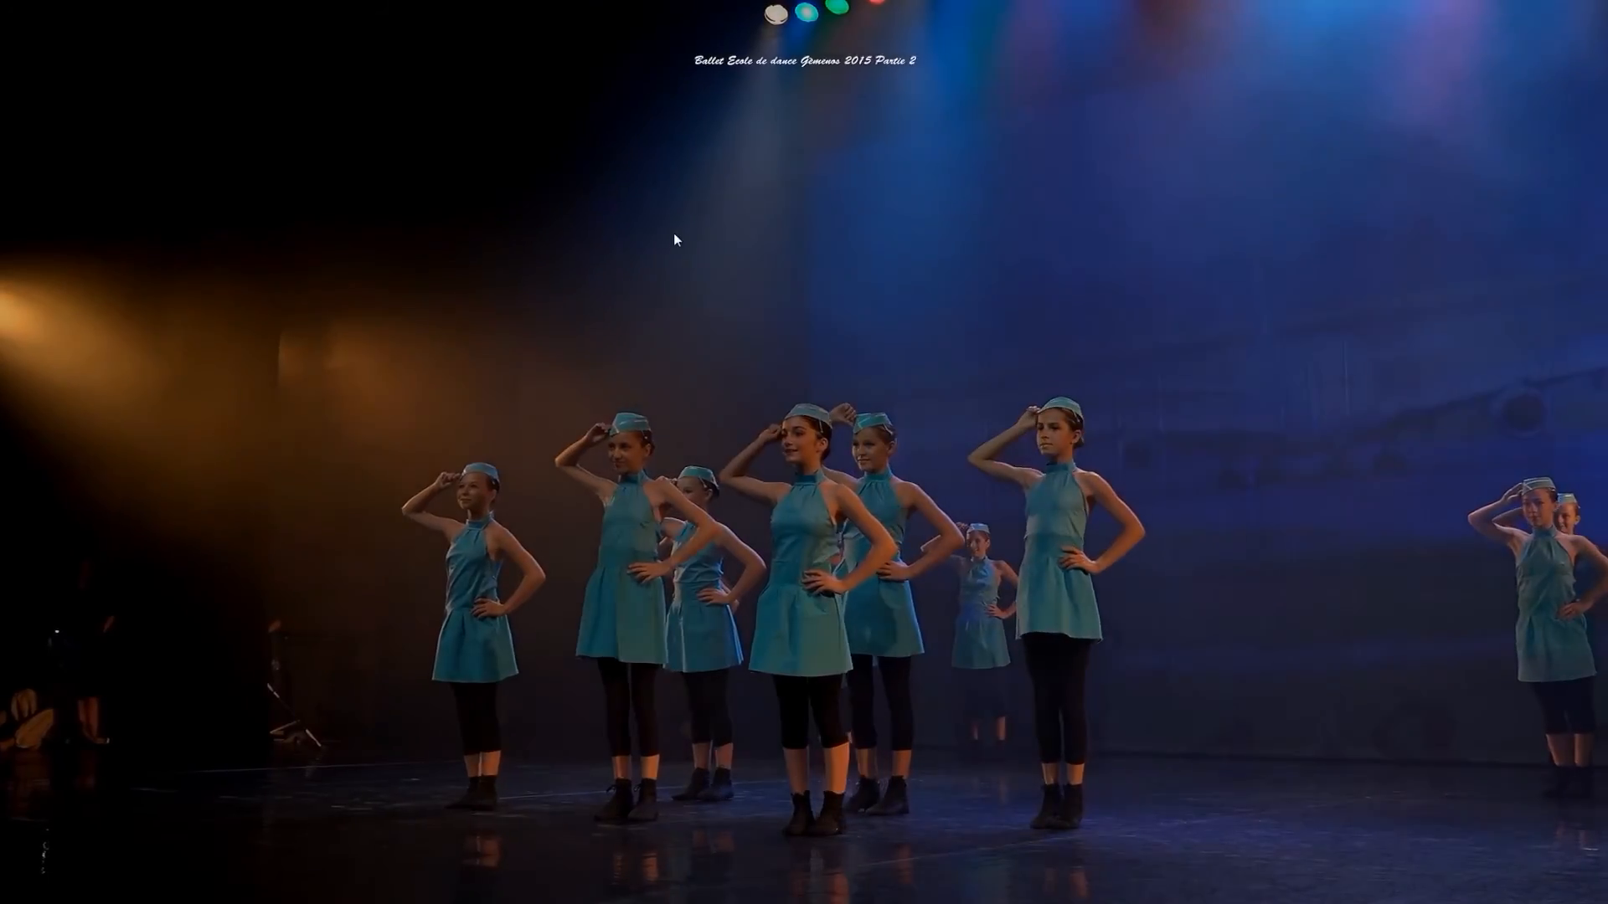
right_click(680, 211)
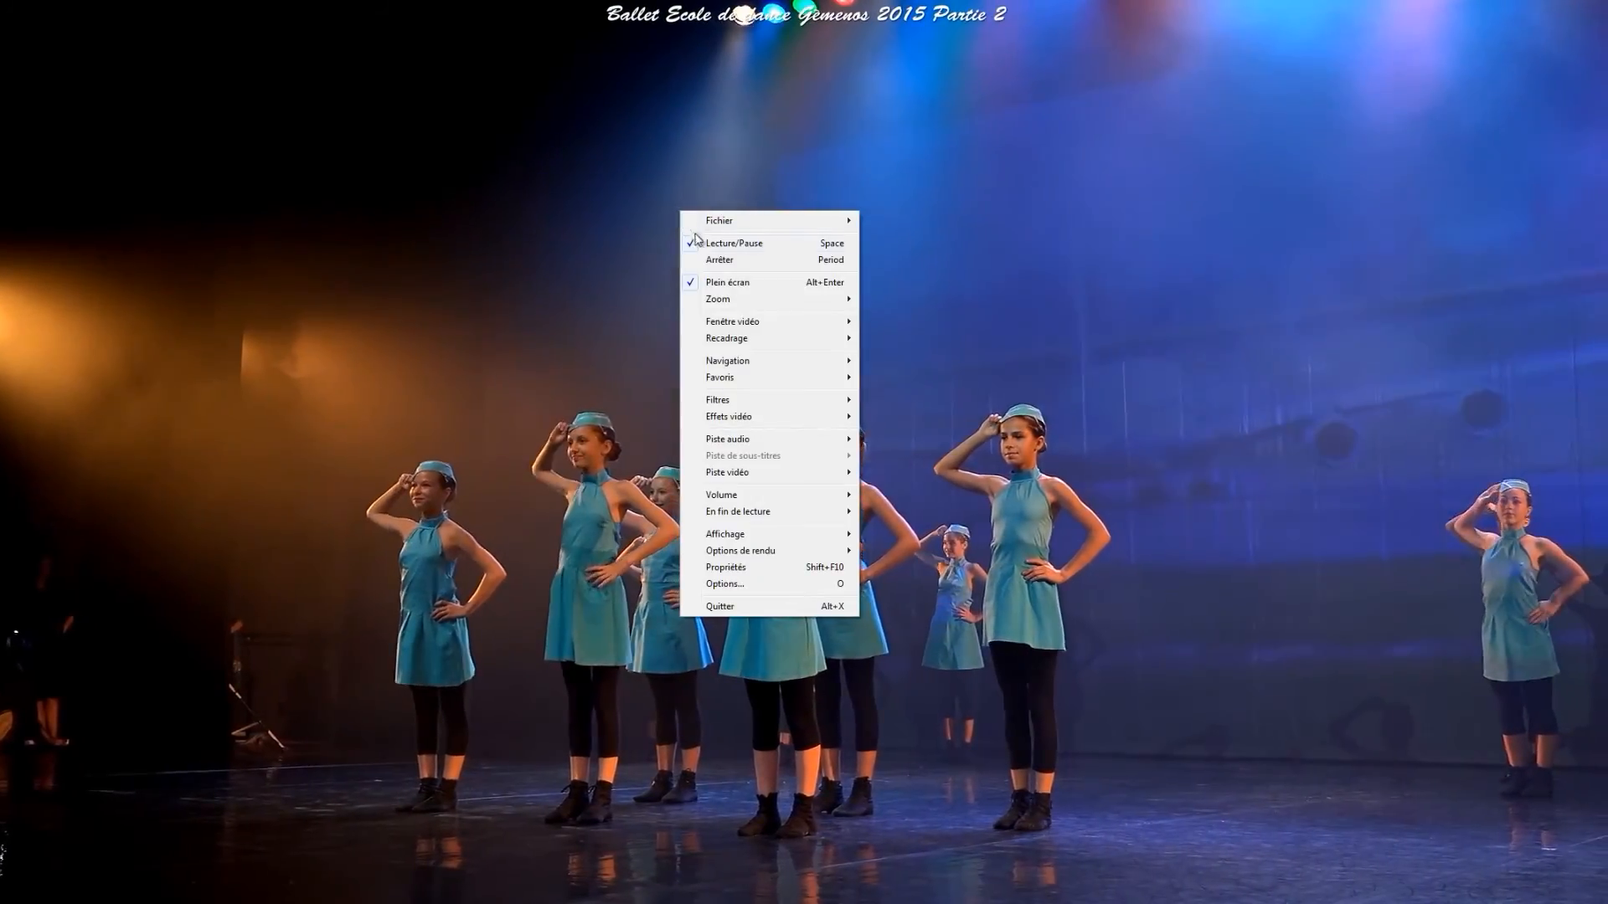
mouse_move(743, 418)
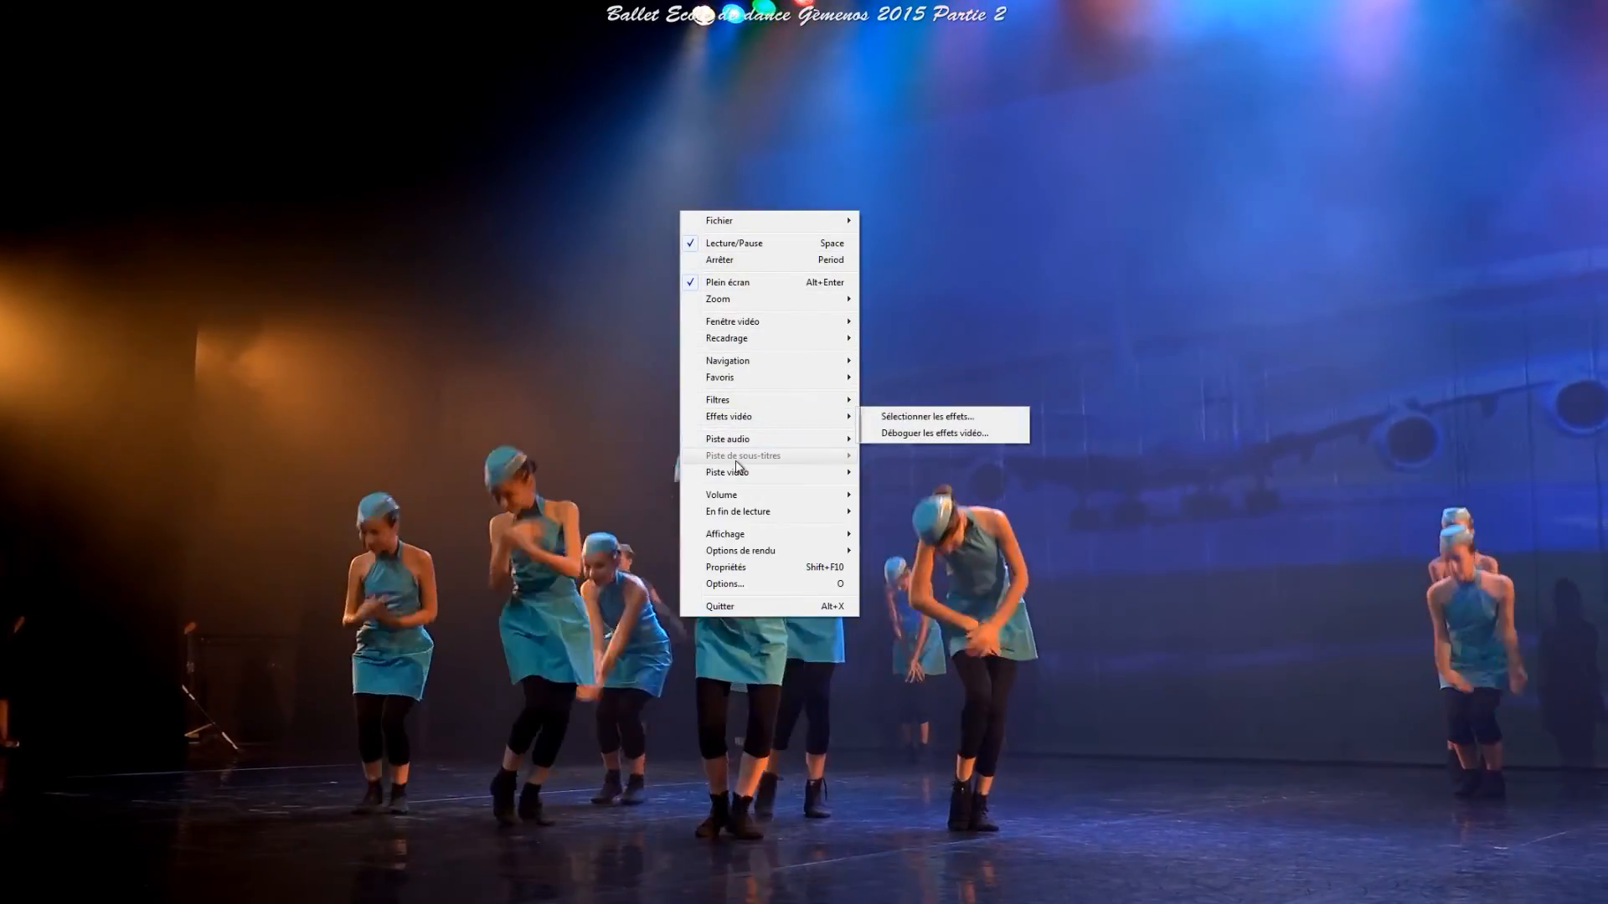
mouse_move(730, 371)
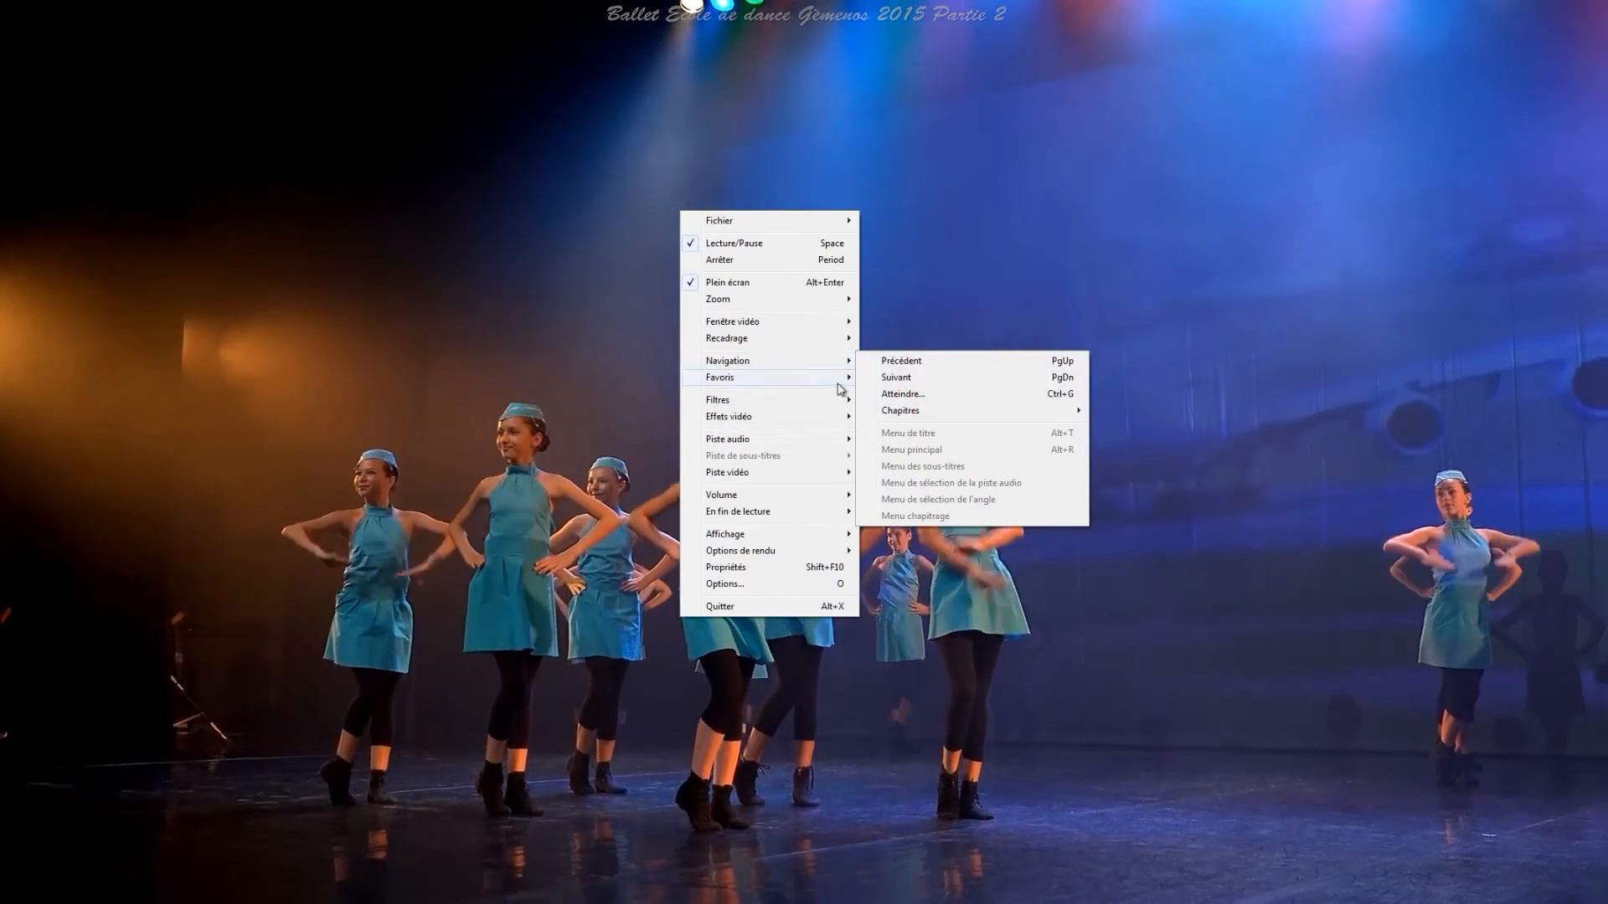
mouse_move(907, 414)
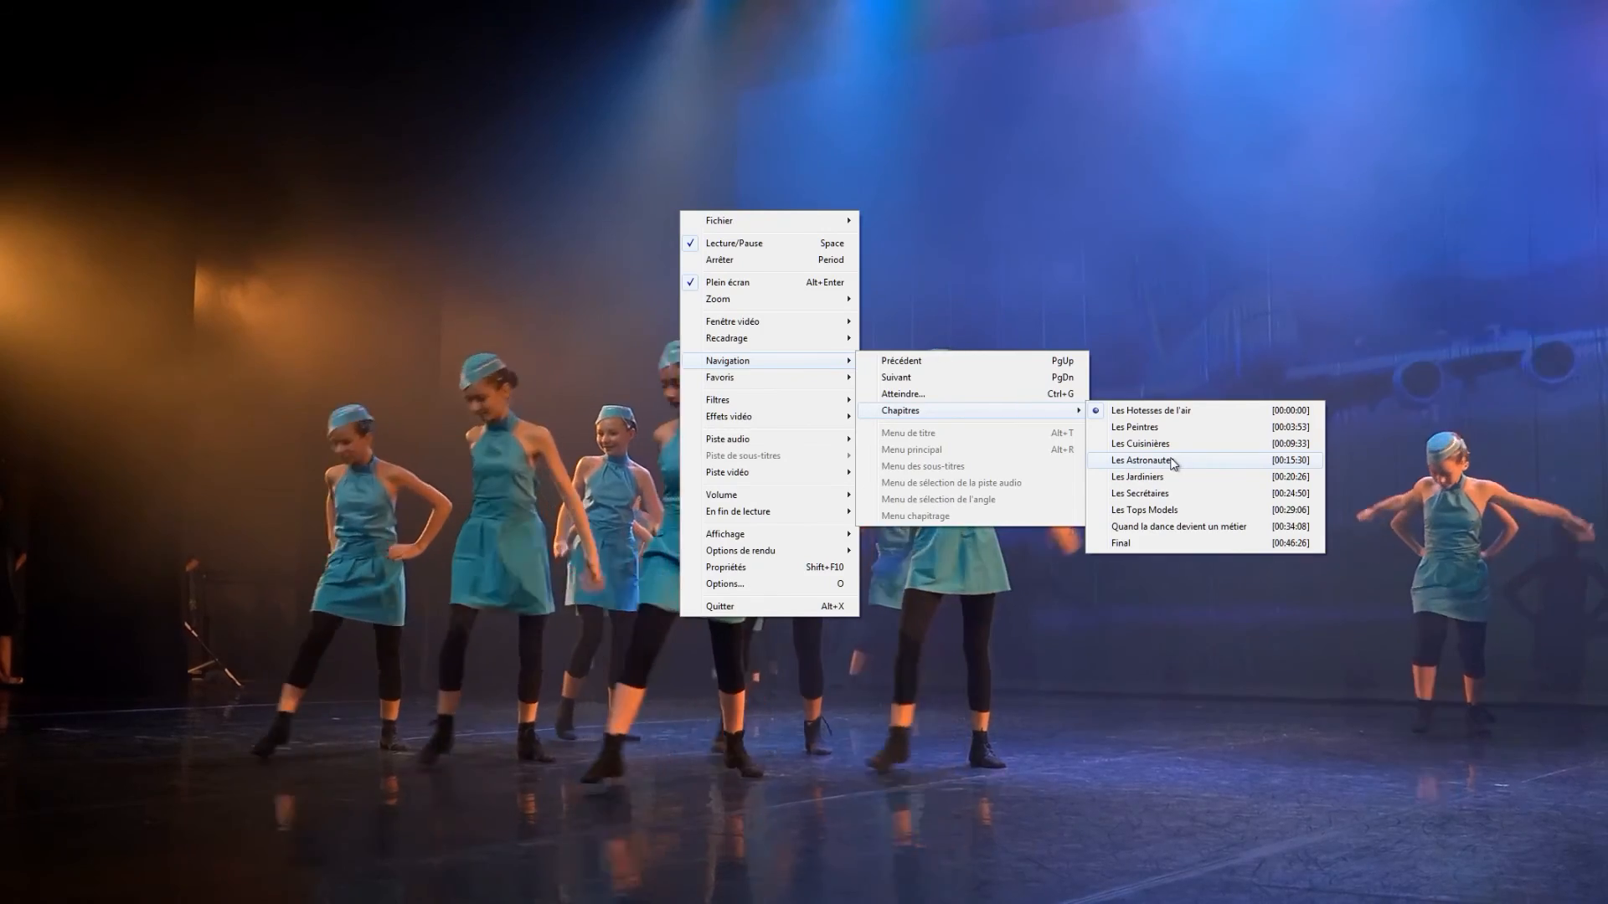
left_click(1173, 464)
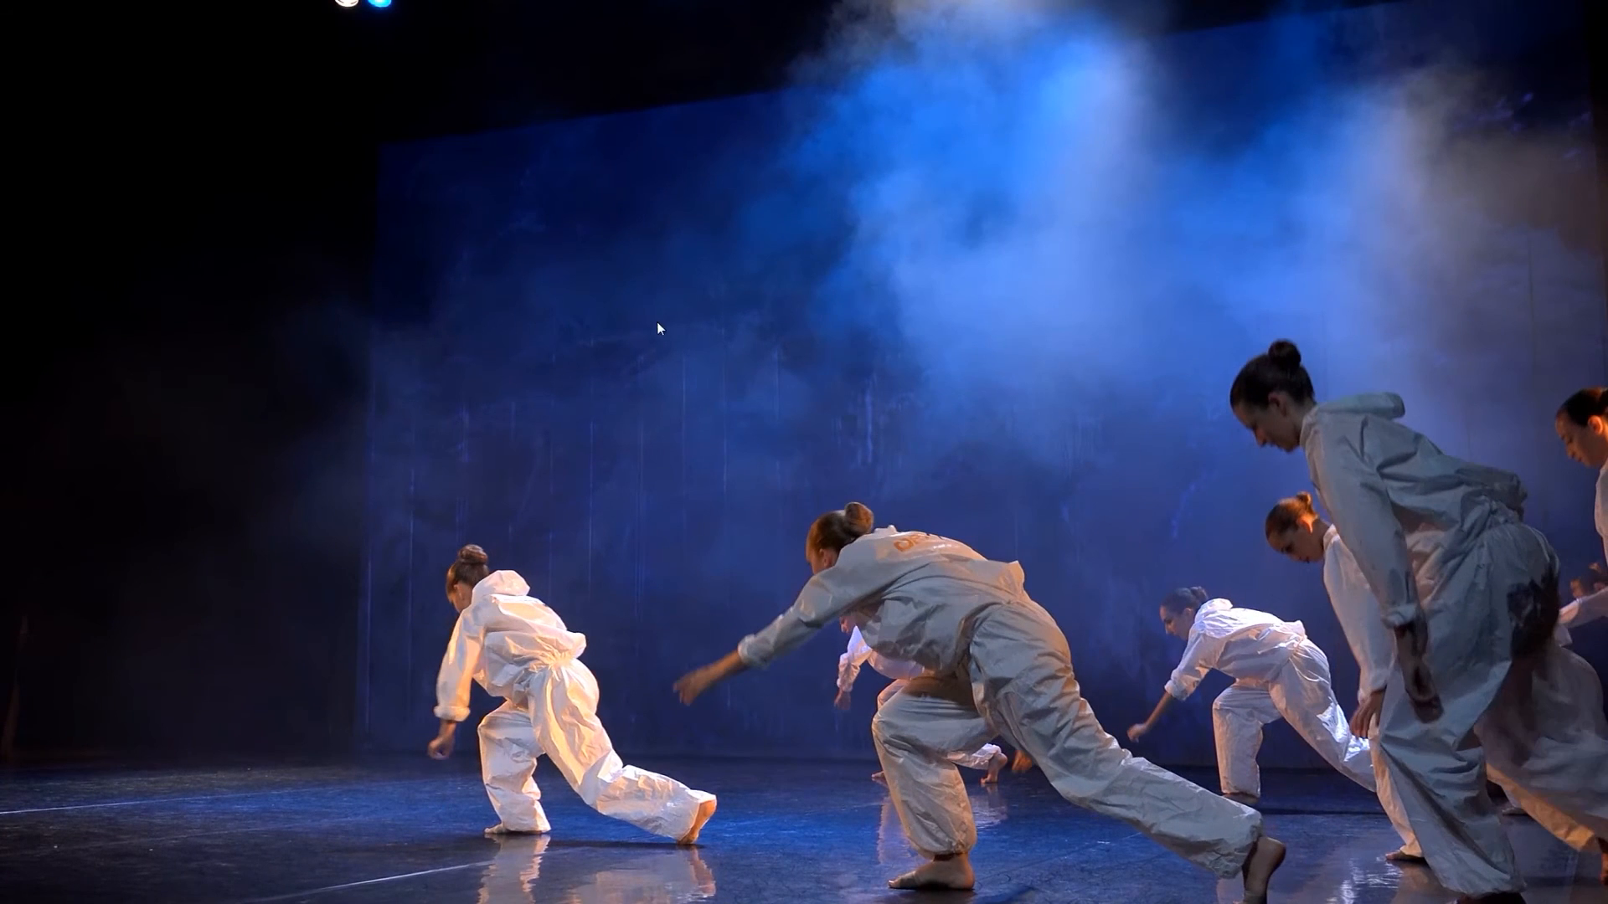
Step: Jump to the chapter "Les Secrétaires" in the playing video
right_click(660, 323)
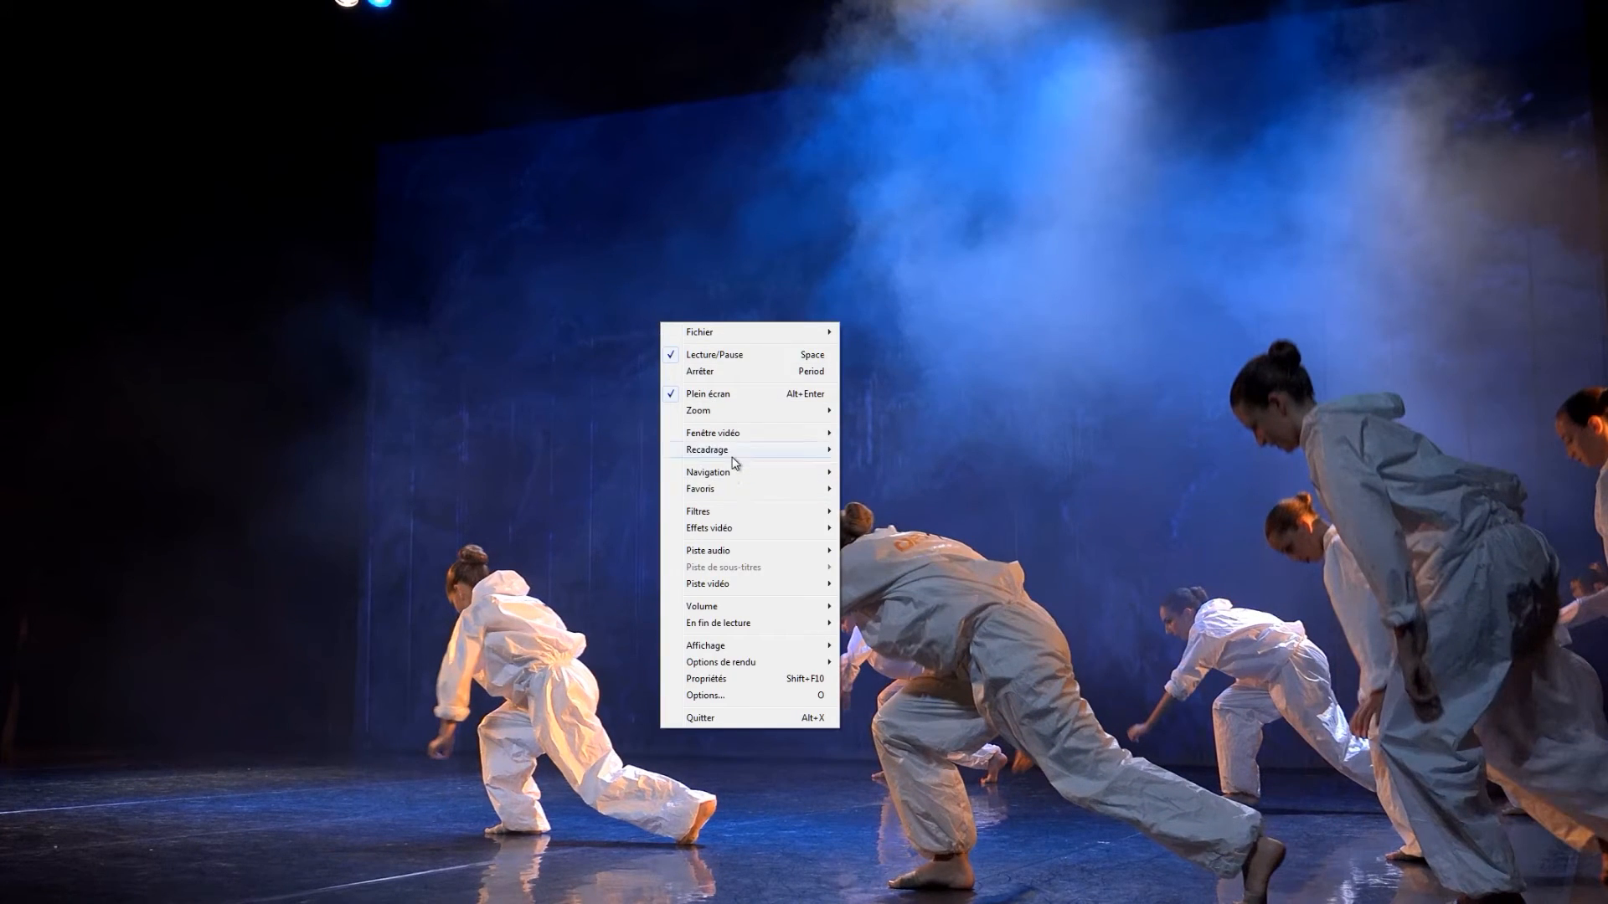
mouse_move(733, 472)
mouse_move(901, 525)
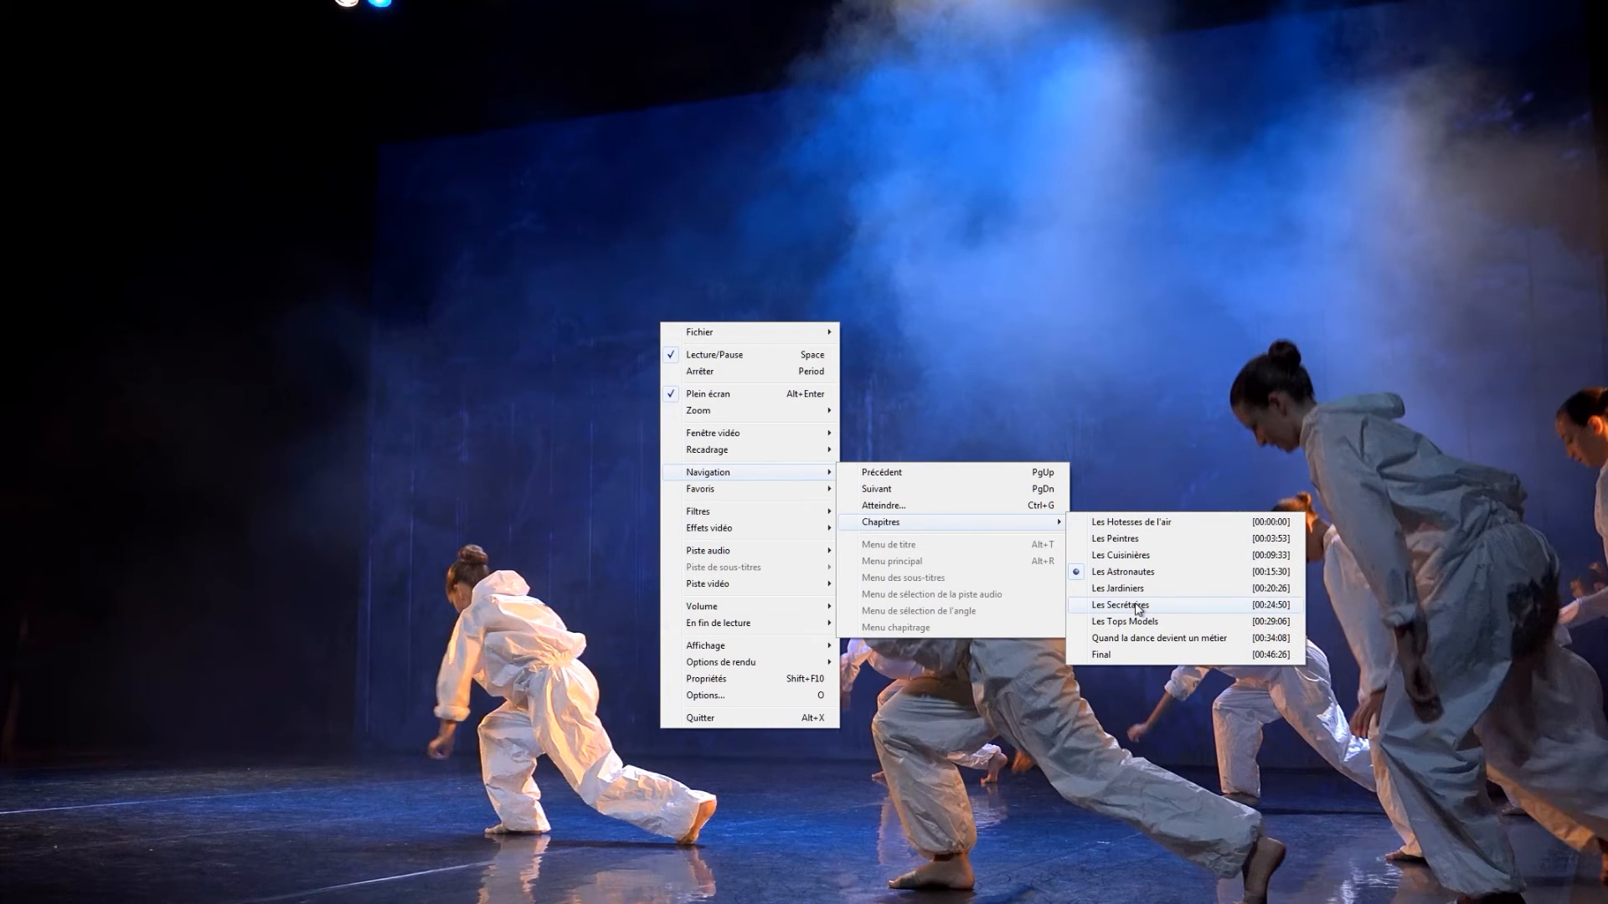
left_click(1136, 604)
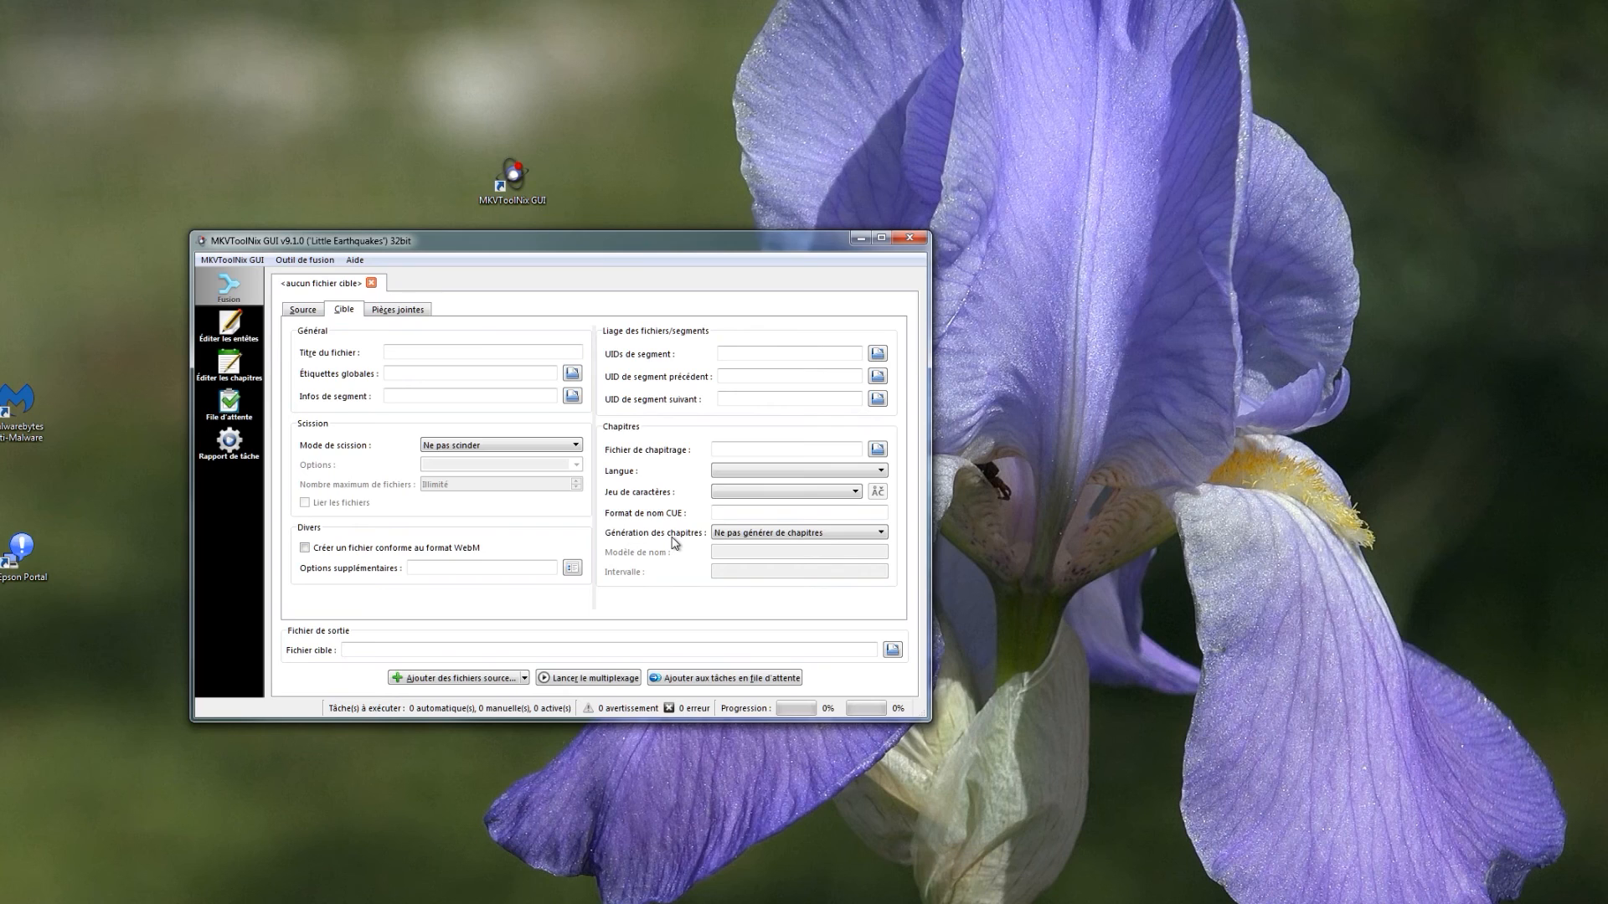
Step: Examine the available automatic chapter generation modes in MKVToolNix's output settings, keeping "Ne pas générer de chapitres"
mouse_move(726, 540)
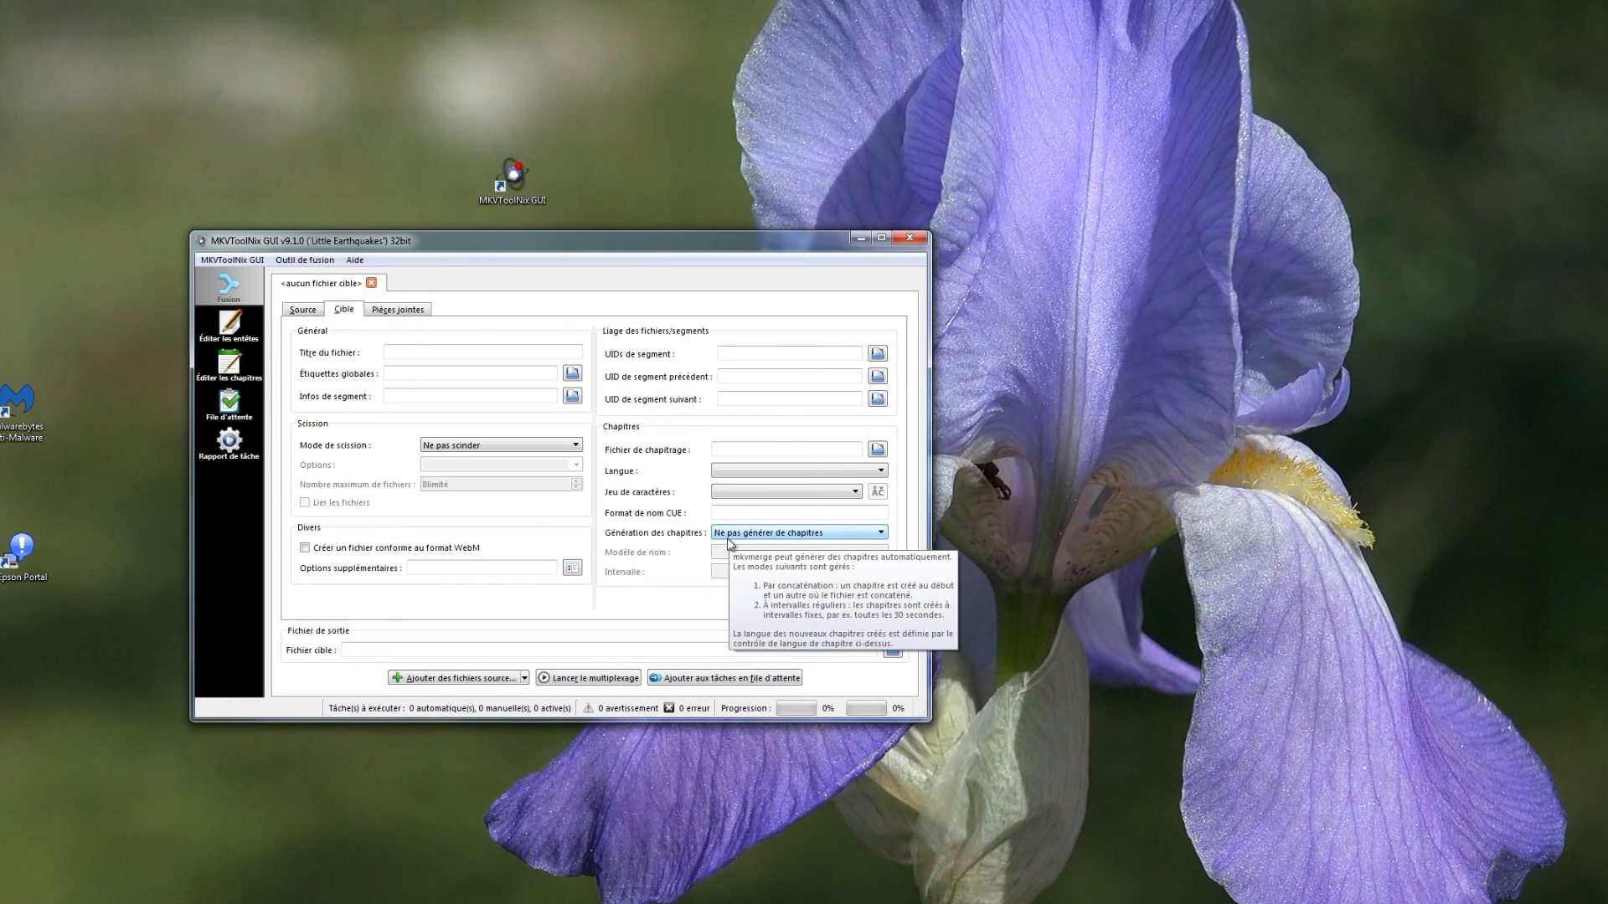
left_click(883, 534)
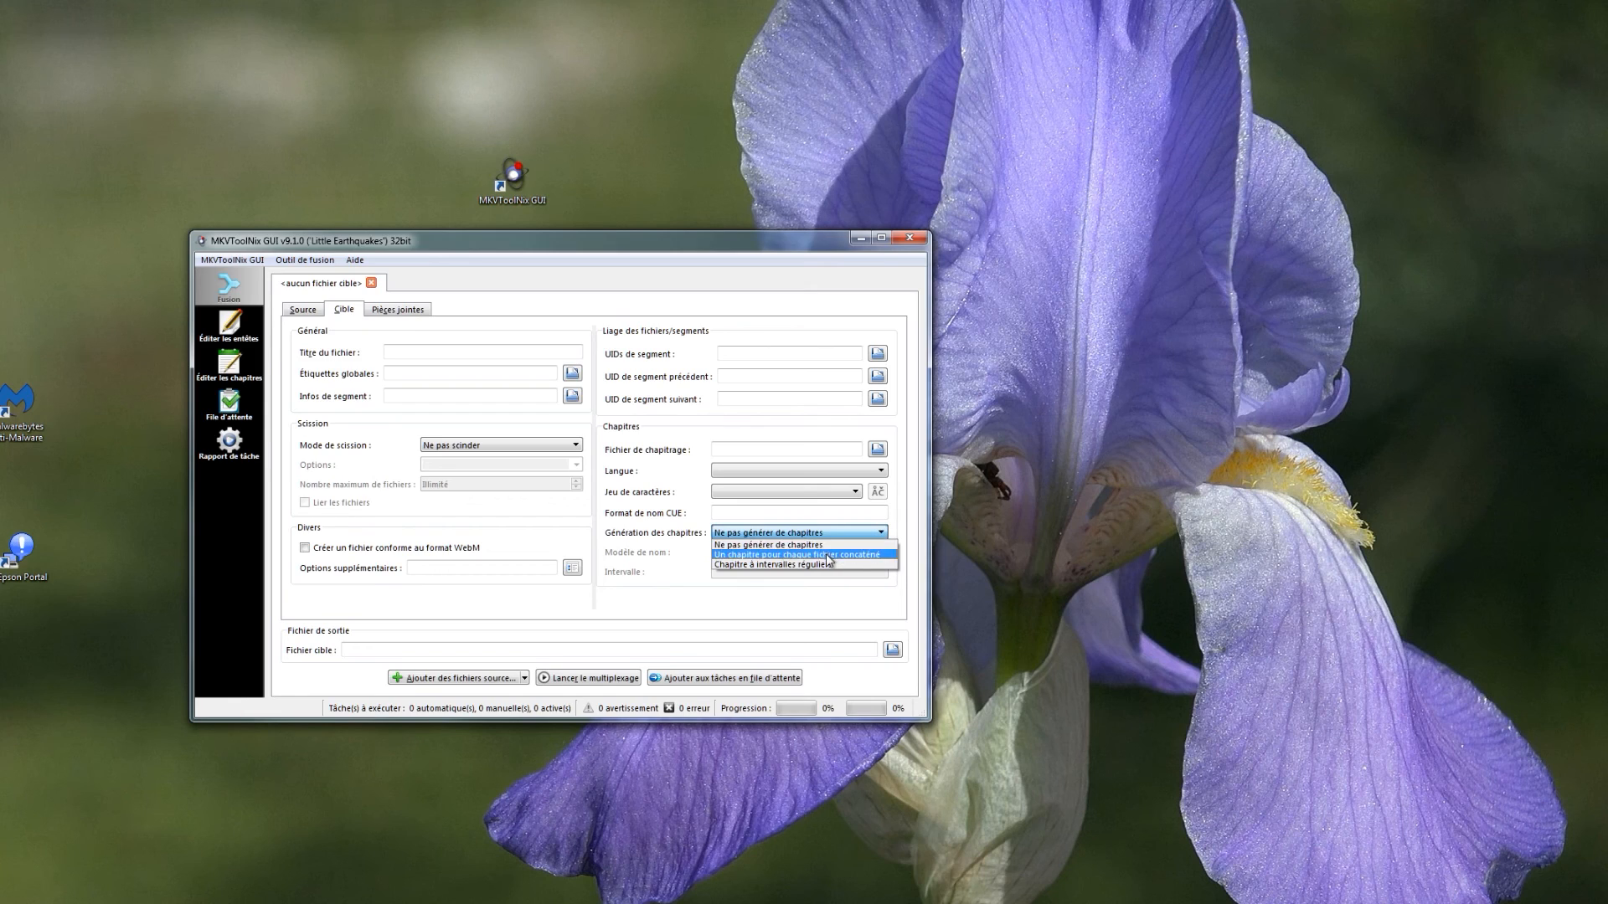
left_click(896, 528)
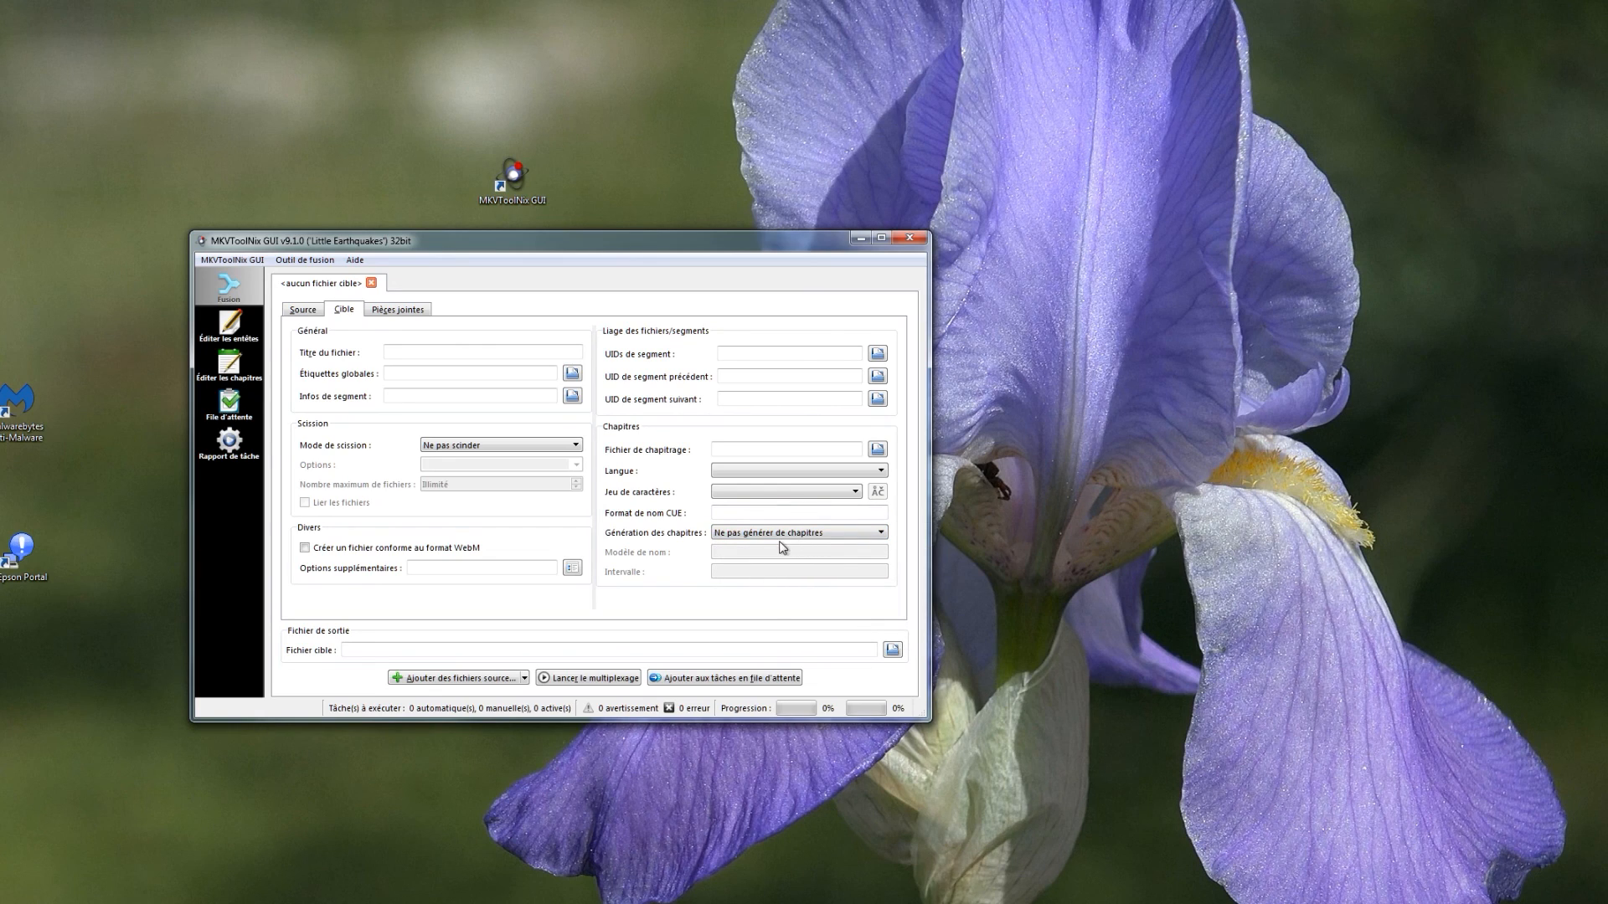
Step: Browse for the output's chapter file and select "Chapitre ballet 2015 partie 2.txt" in the Test folder
left_click(878, 453)
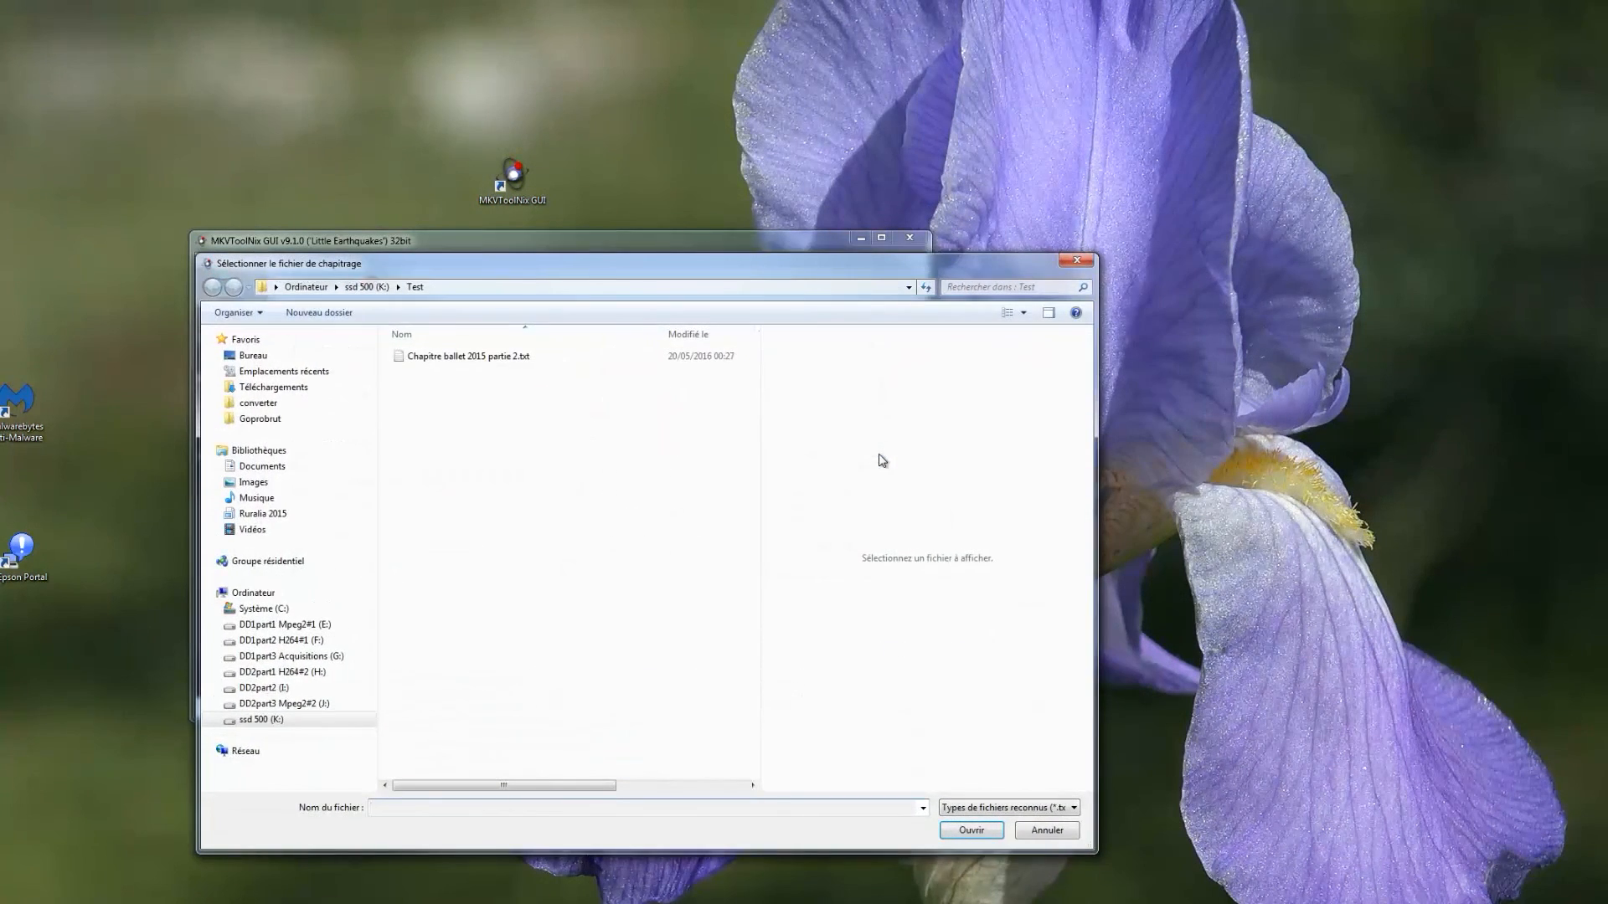
left_click(435, 361)
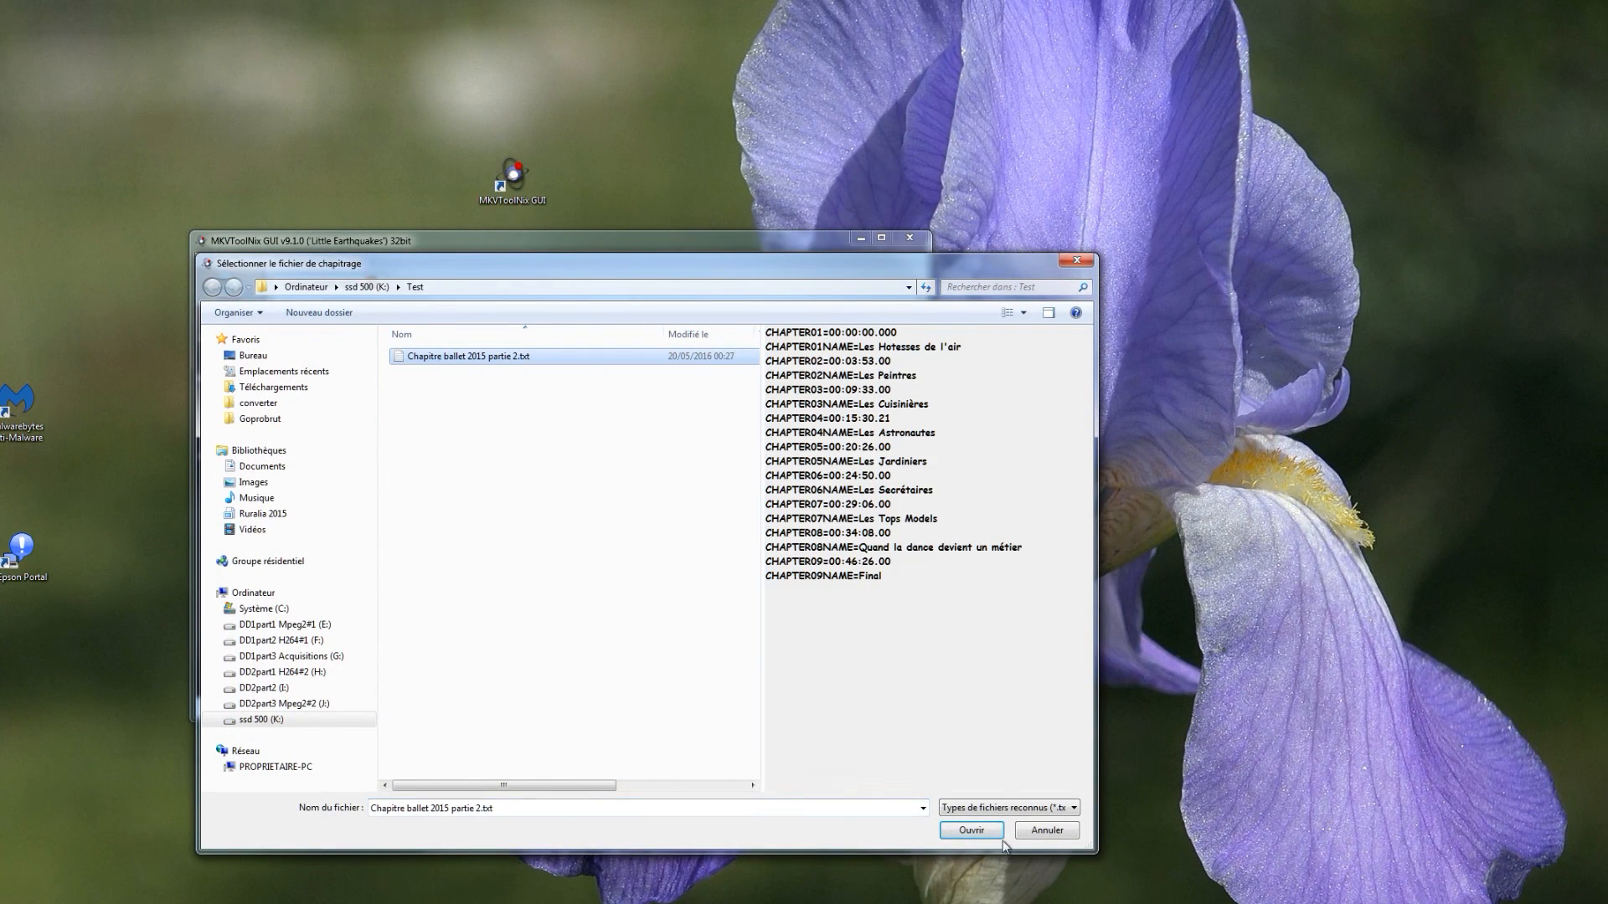